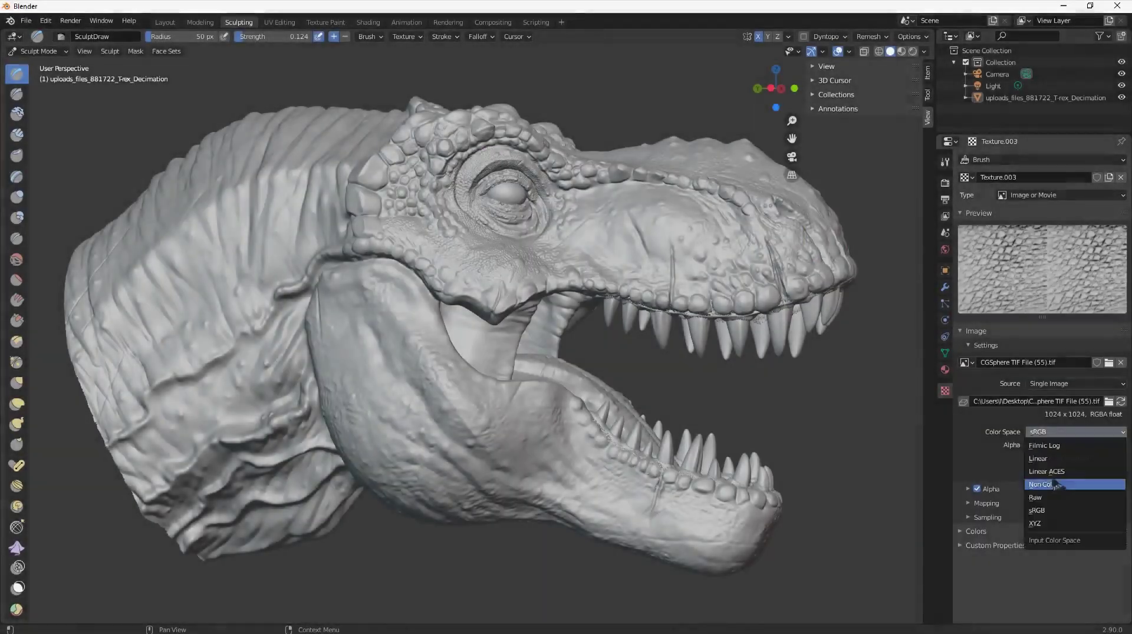
- Close the file browser and create a new brush texture, Texture.003, for the sculpt brush
{"action": "left_click", "coordinate": [1036, 472]}
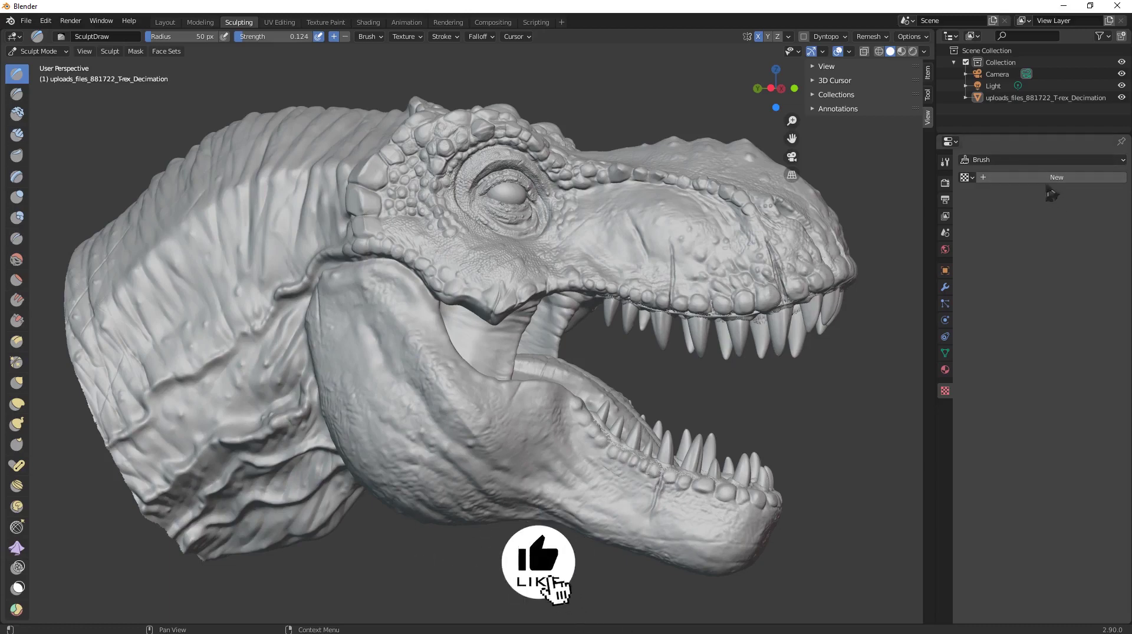
{"action": "left_click", "coordinate": [1049, 182]}
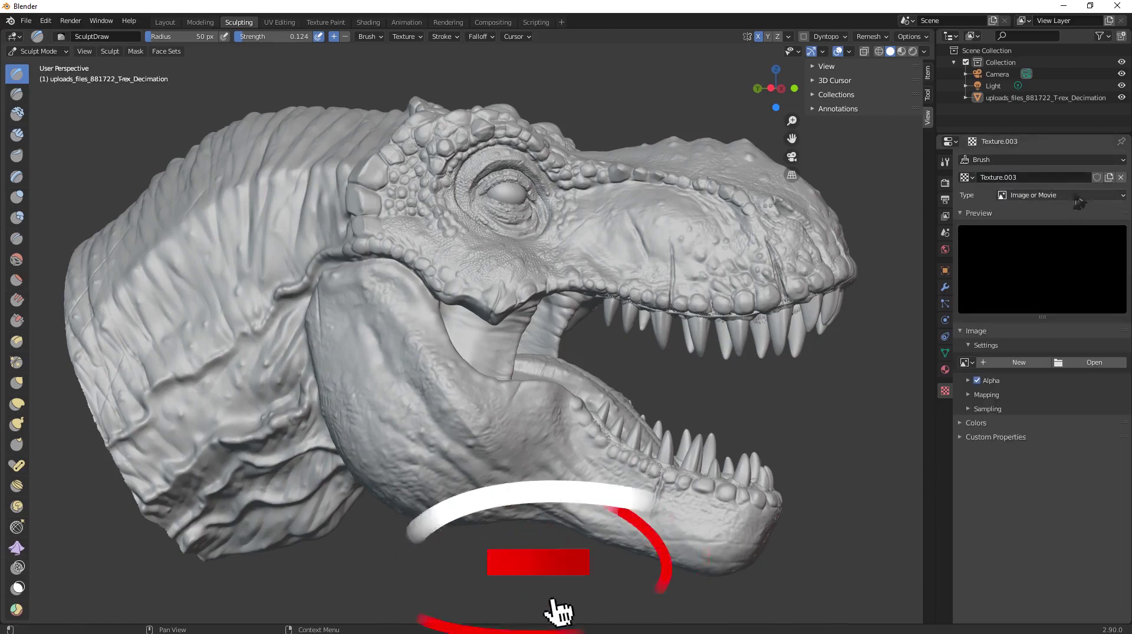
- Load Desktop > CGSphere TIF File > TIF > CGSphere TIF File (55).tif as the texture's image
{"action": "left_click", "coordinate": [1092, 366]}
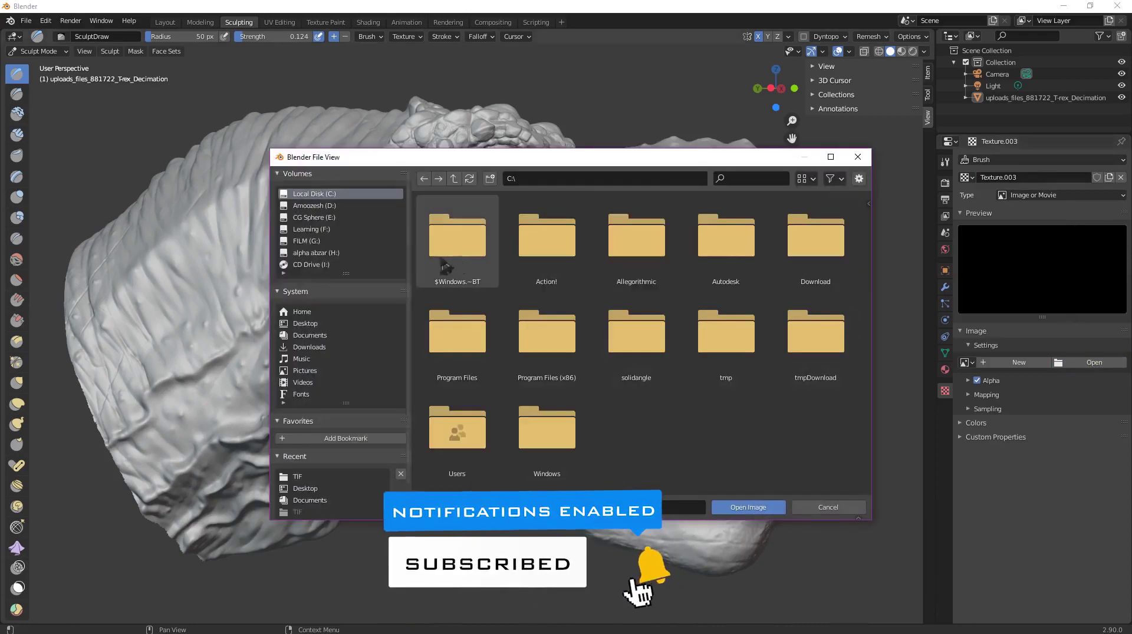
{"action": "left_click", "coordinate": [308, 327]}
{"action": "double_click", "coordinate": [537, 266]}
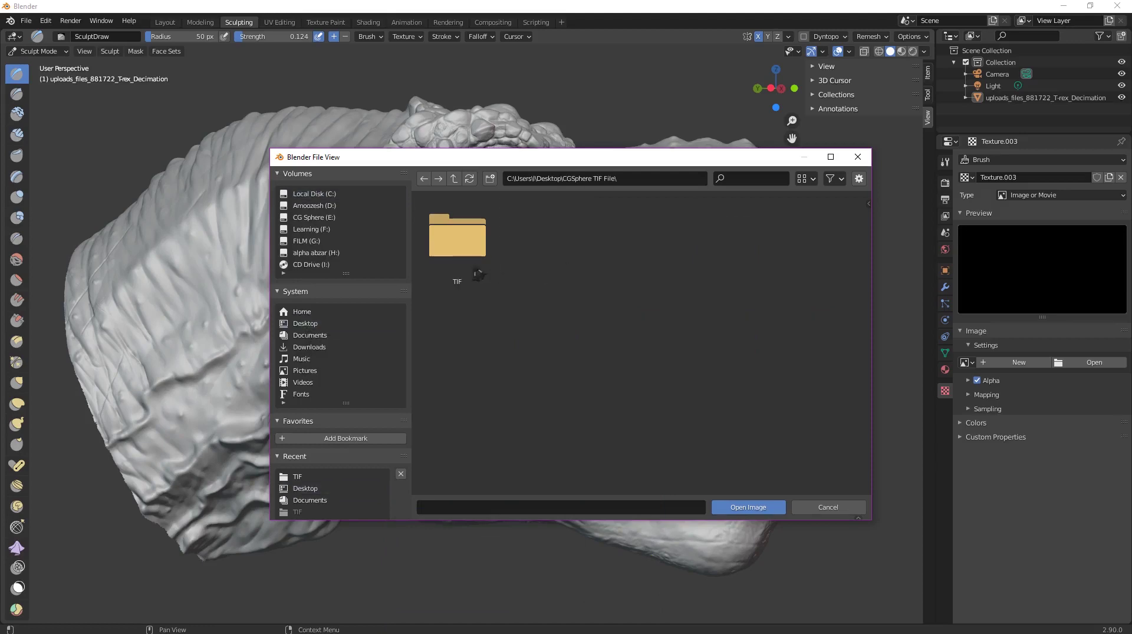
{"action": "double_click", "coordinate": [478, 272]}
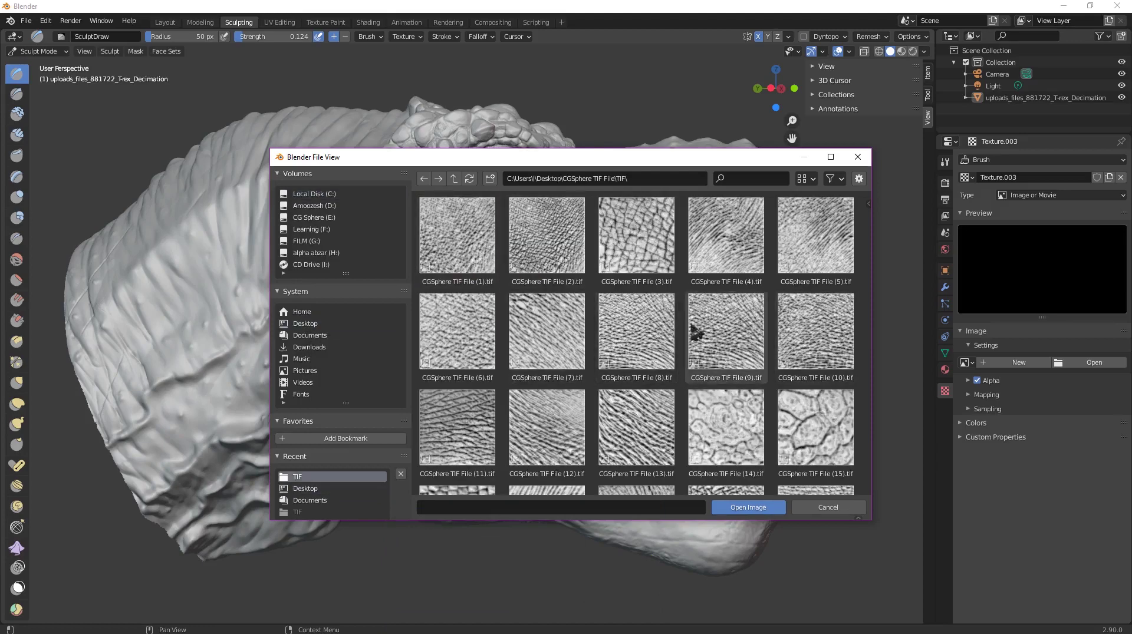
{"action": "scroll", "coordinate": [695, 331], "scroll_direction": "down", "scroll_amount": 3}
{"action": "scroll", "coordinate": [698, 339], "scroll_direction": "down", "scroll_amount": 20}
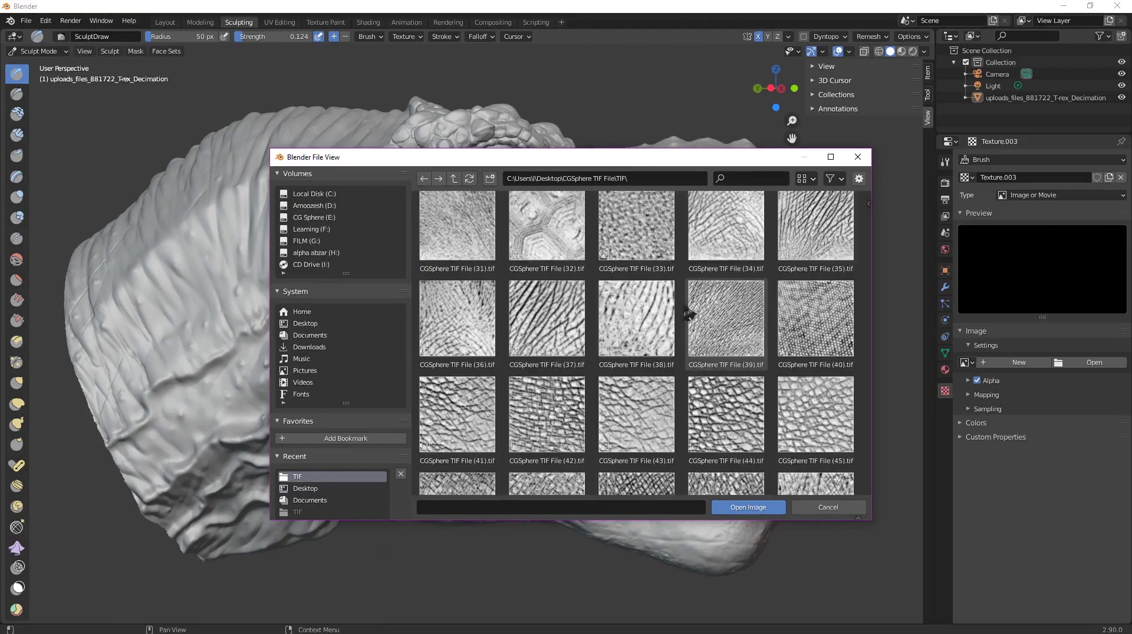
{"action": "scroll", "coordinate": [691, 321], "scroll_direction": "down", "scroll_amount": 15}
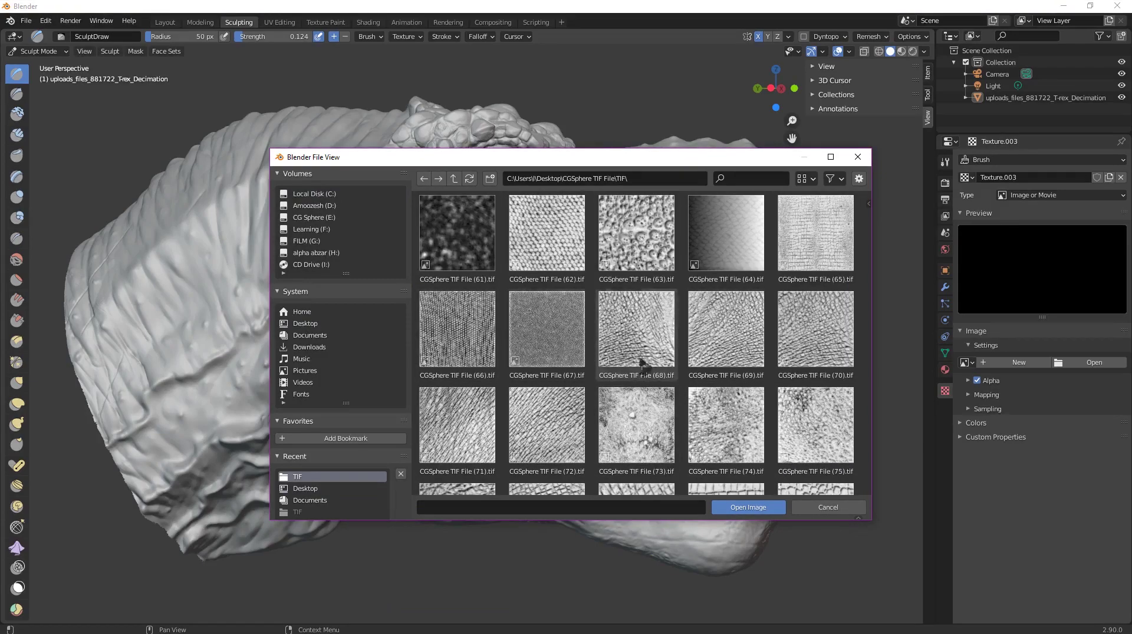
{"action": "scroll", "coordinate": [639, 366], "scroll_direction": "down", "scroll_amount": 5}
{"action": "scroll", "coordinate": [640, 366], "scroll_direction": "down", "scroll_amount": 12}
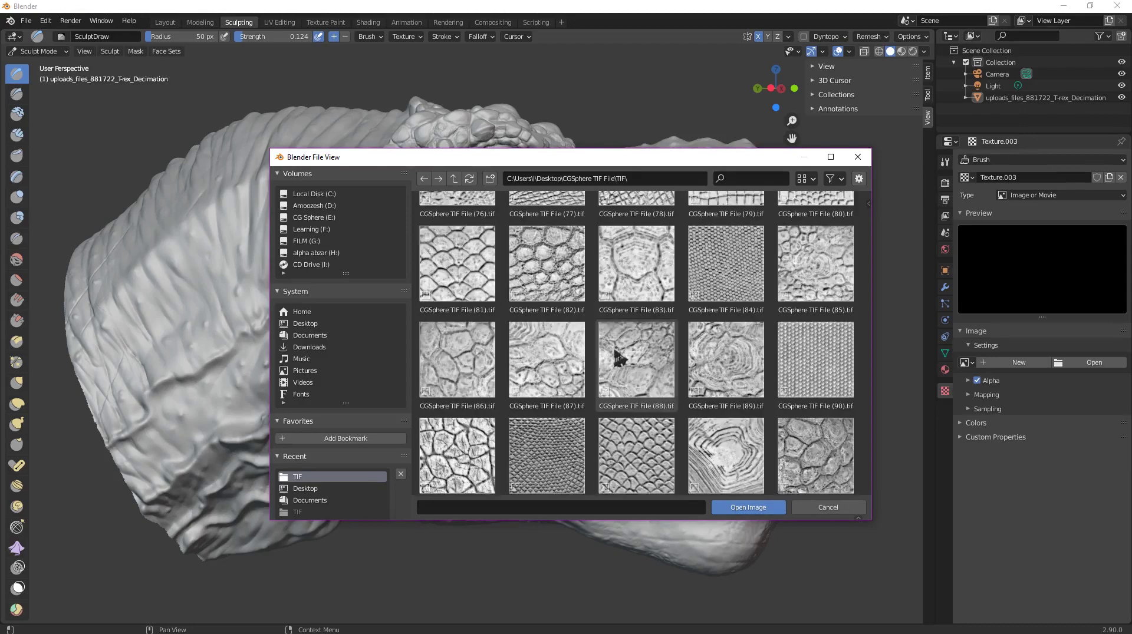
{"action": "scroll", "coordinate": [648, 366], "scroll_direction": "down", "scroll_amount": 6}
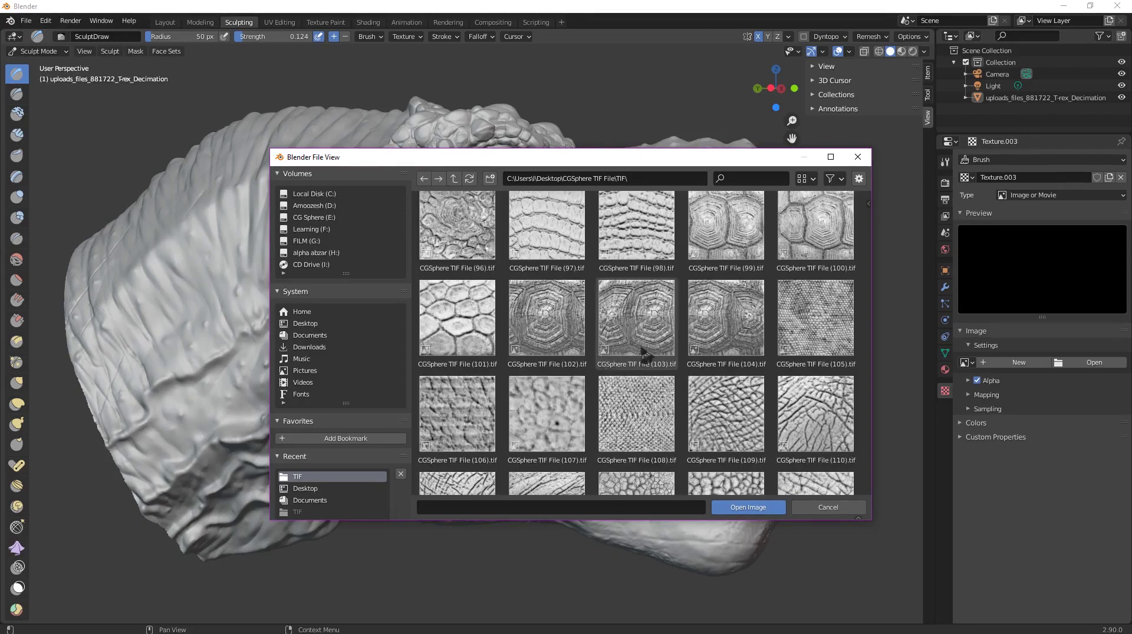
{"action": "scroll", "coordinate": [643, 354], "scroll_direction": "down", "scroll_amount": 5}
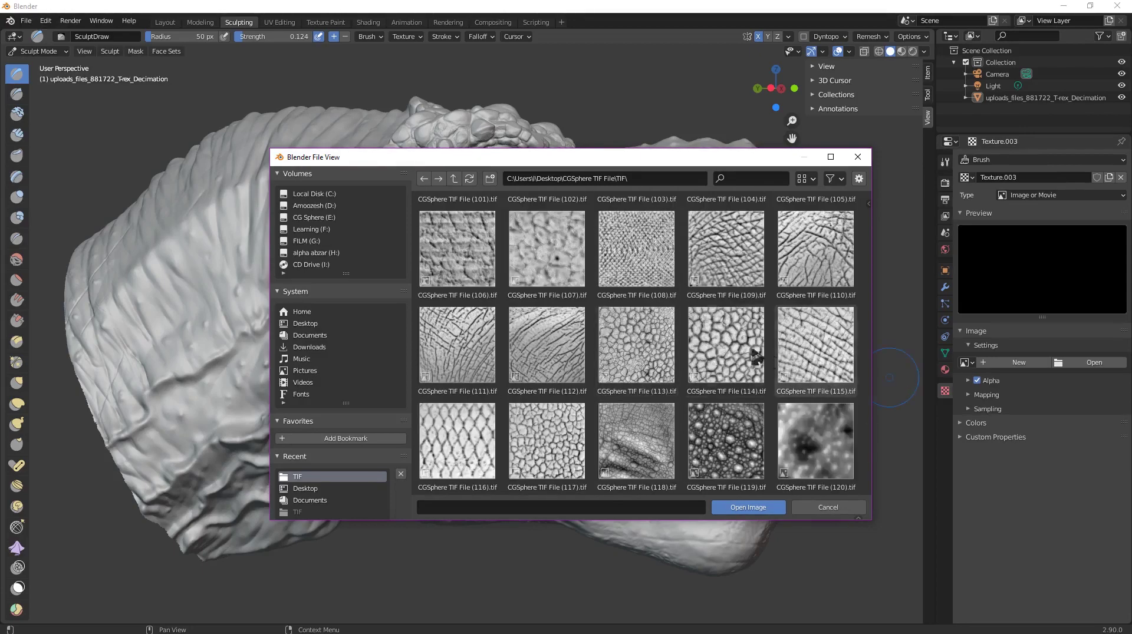
{"action": "scroll", "coordinate": [737, 345], "scroll_direction": "up", "scroll_amount": 15}
{"action": "scroll", "coordinate": [706, 327], "scroll_direction": "up", "scroll_amount": 10}
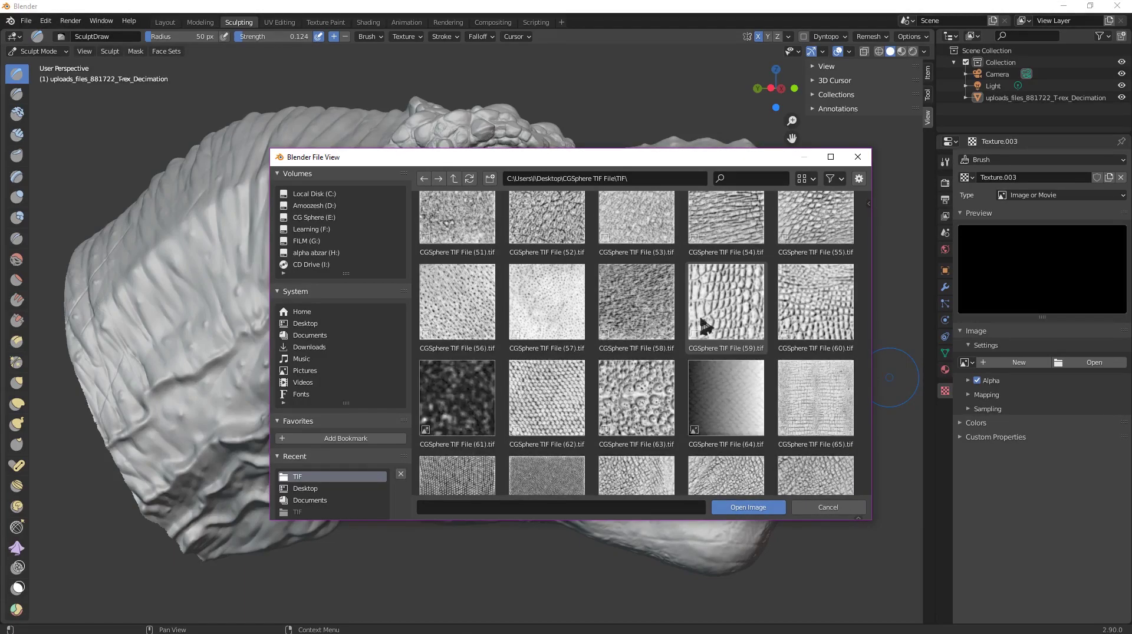
{"action": "double_click", "coordinate": [825, 242]}
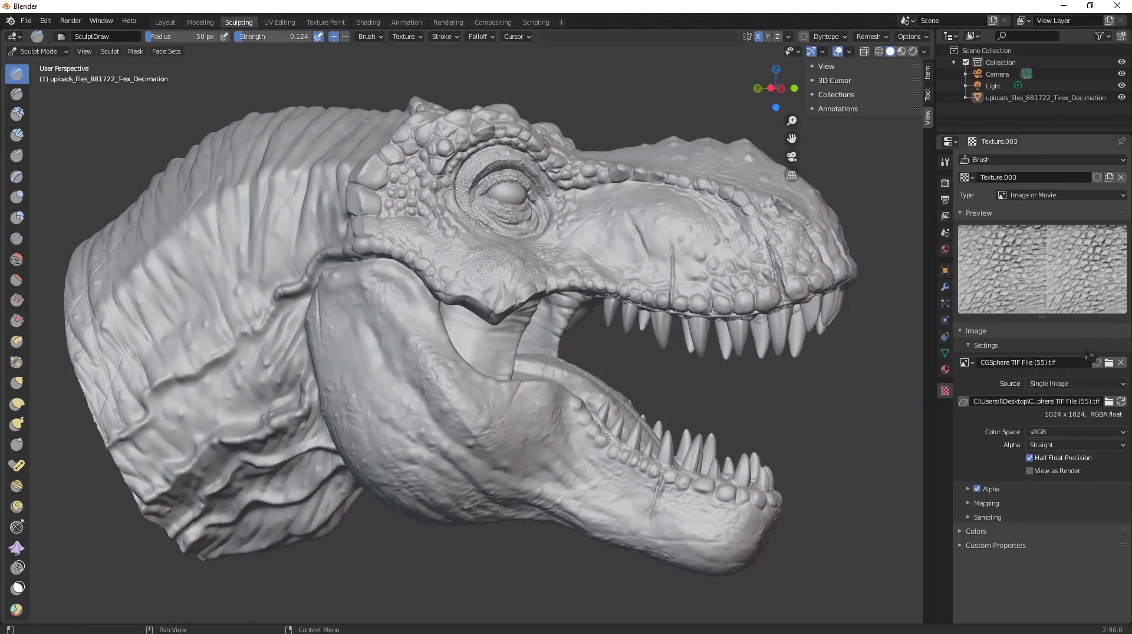
- Set the texture image's colour space to Raw and bring up the Draw brush settings
{"action": "left_click", "coordinate": [1032, 432]}
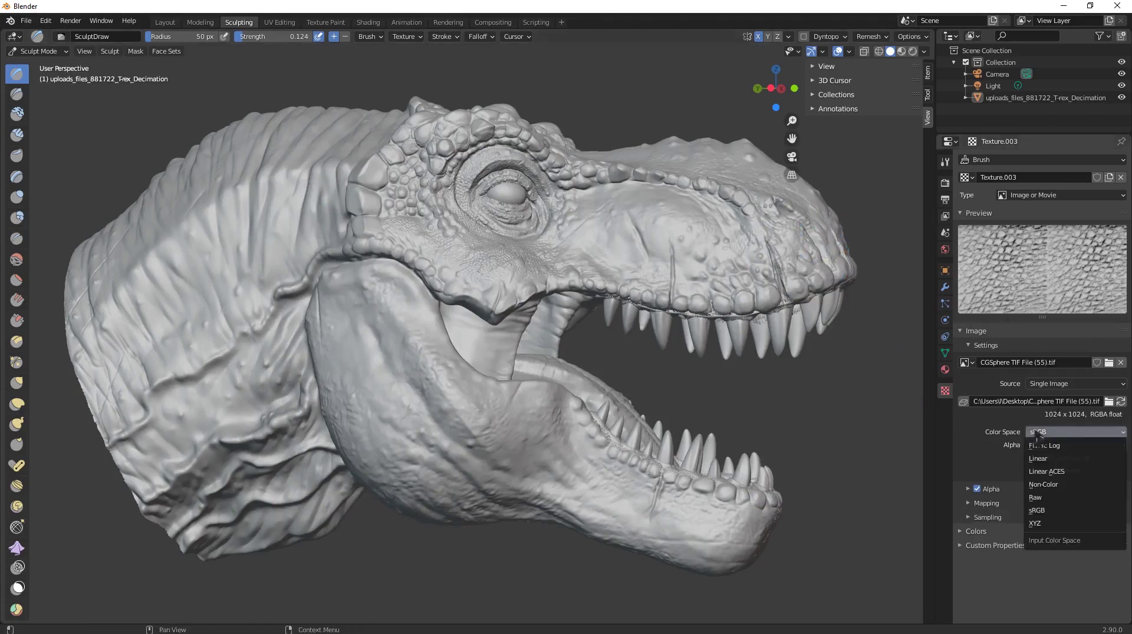
{"action": "left_click", "coordinate": [1034, 497]}
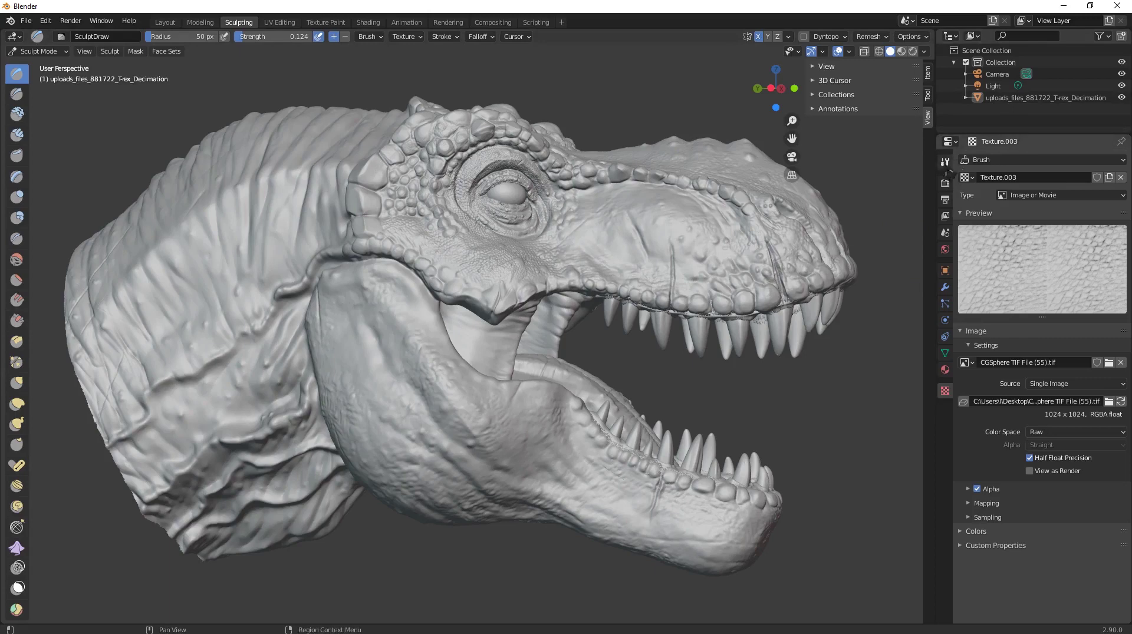
{"action": "left_click", "coordinate": [945, 162]}
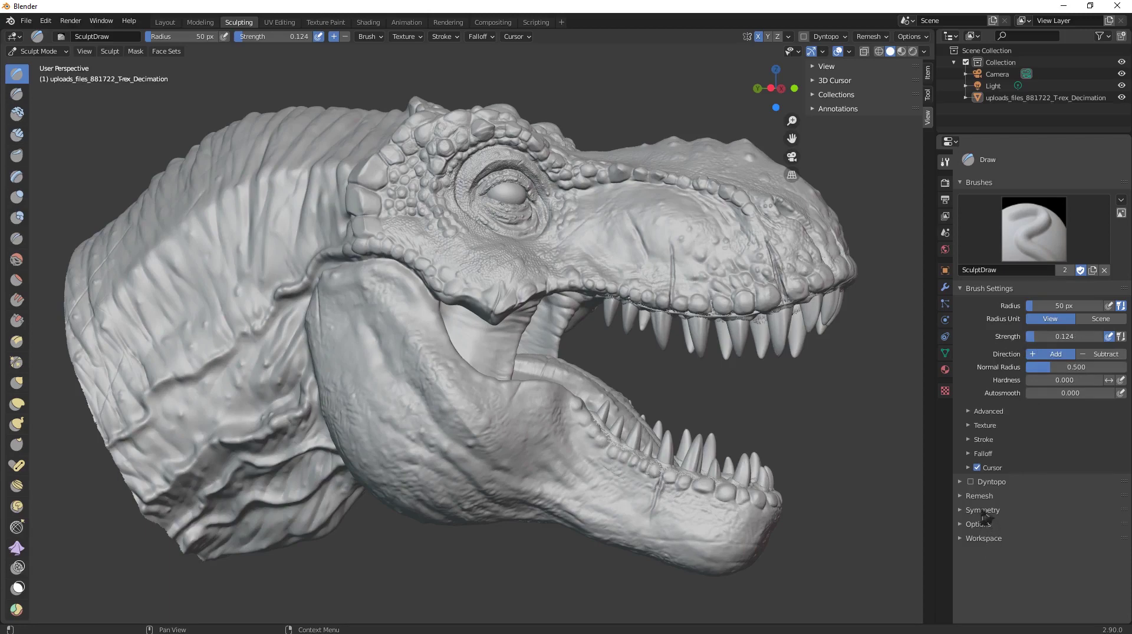
- Assign Texture.003 as the Draw brush's texture
{"action": "left_click", "coordinate": [988, 426]}
{"action": "left_click", "coordinate": [1052, 462]}
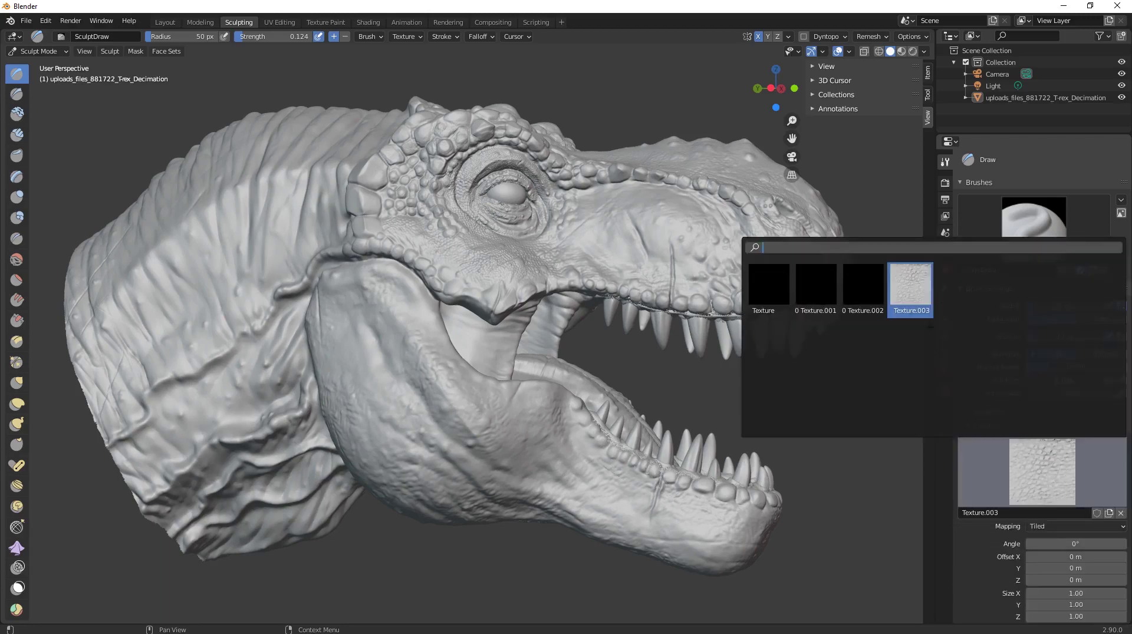
{"action": "left_click", "coordinate": [908, 282]}
{"action": "scroll", "coordinate": [1013, 454], "scroll_direction": "down", "scroll_amount": 5}
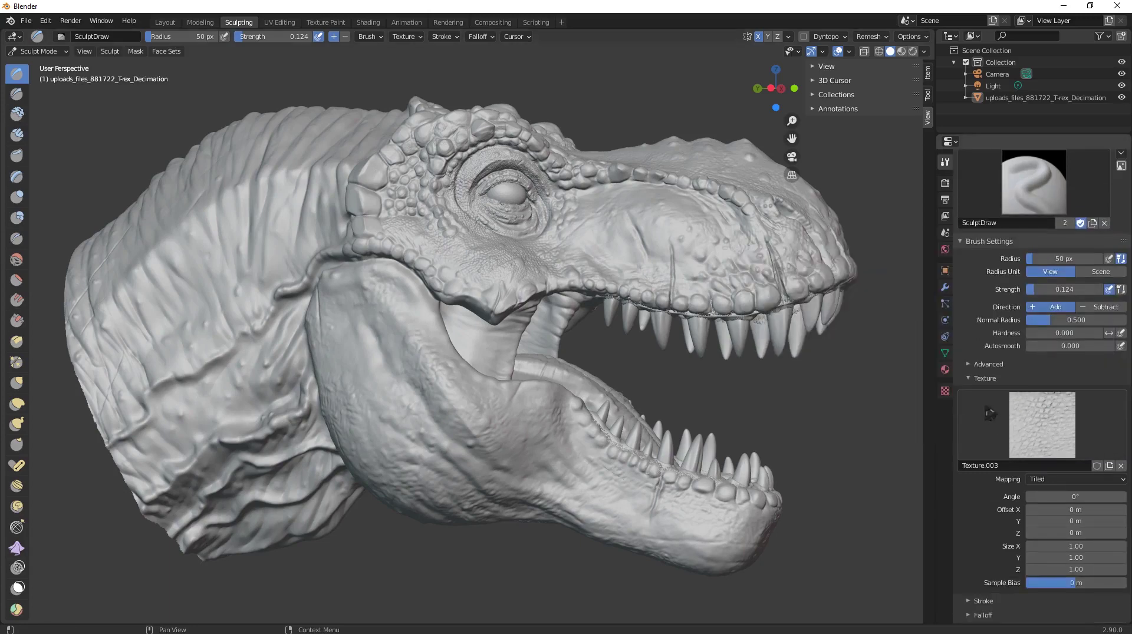
- Set the brush Stroke Method to Anchored and texture Mapping to Area Plane
{"action": "left_click", "coordinate": [980, 519]}
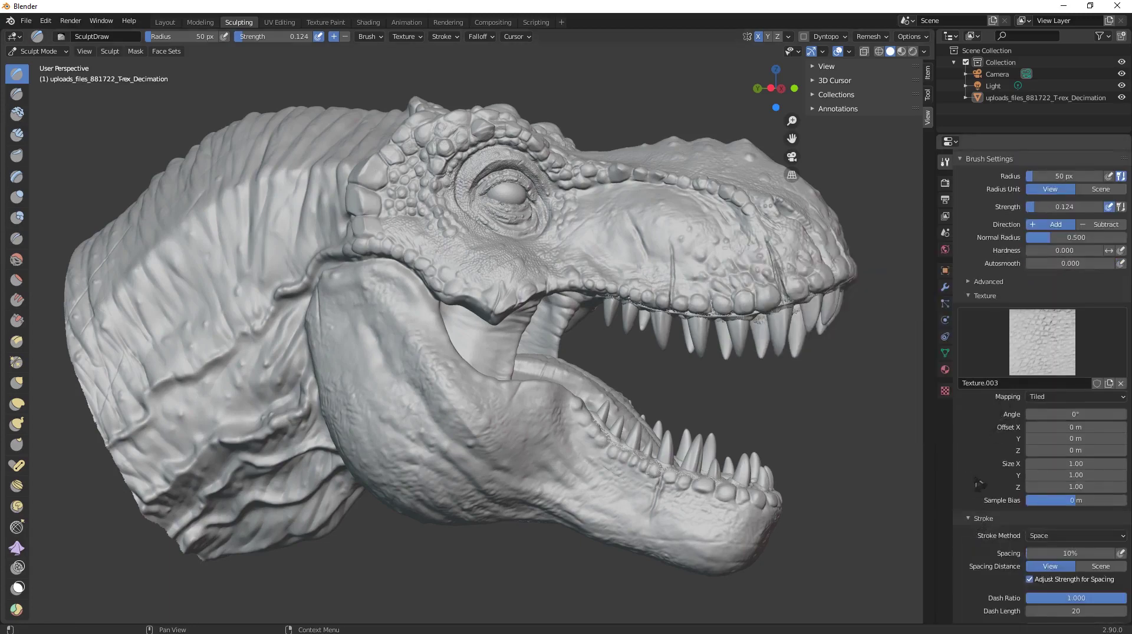
{"action": "scroll", "coordinate": [979, 486], "scroll_direction": "down", "scroll_amount": 4}
{"action": "left_click", "coordinate": [1048, 444]}
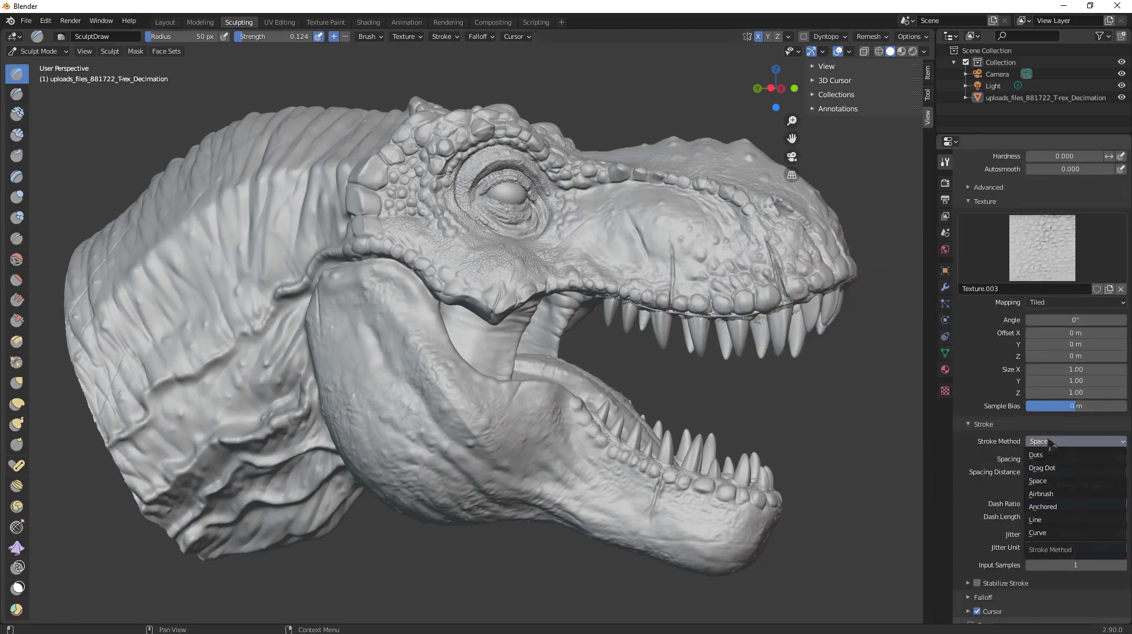
{"action": "left_click", "coordinate": [1058, 507]}
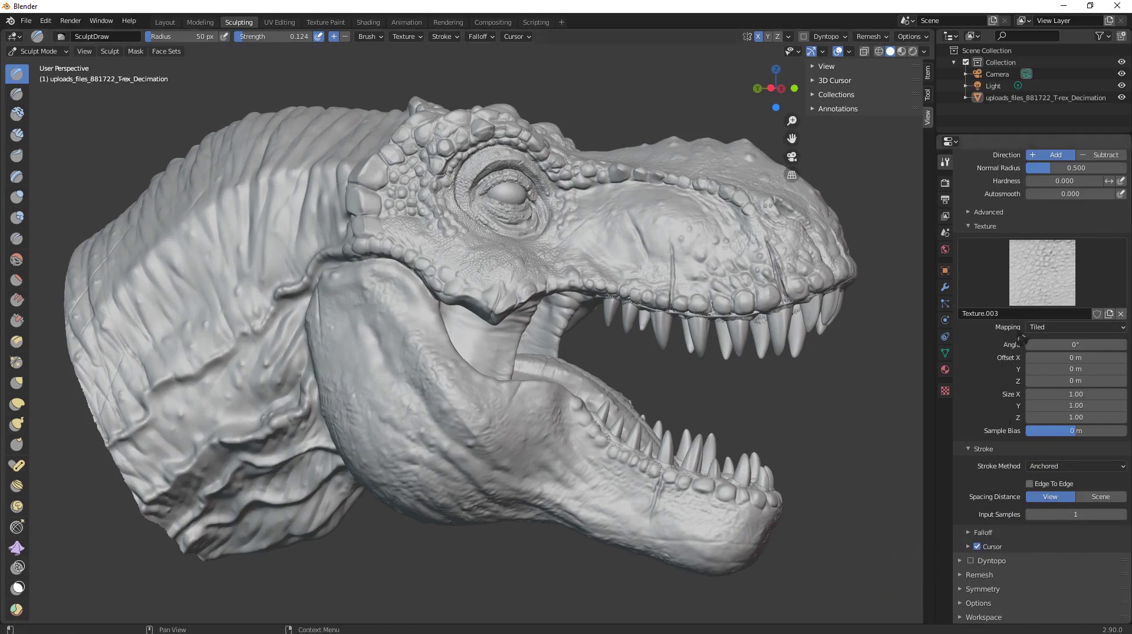
{"action": "left_click", "coordinate": [1042, 328]}
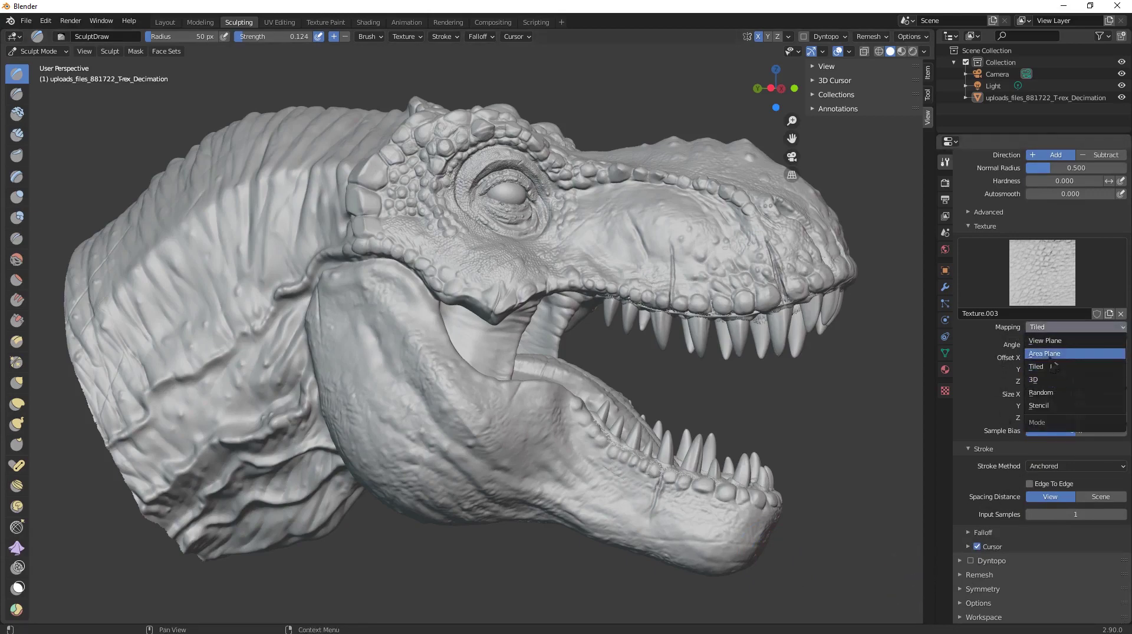
{"action": "left_click", "coordinate": [1052, 353]}
{"action": "middle_click_drag", "start_coordinate": [744, 417], "coordinate": [729, 362]}
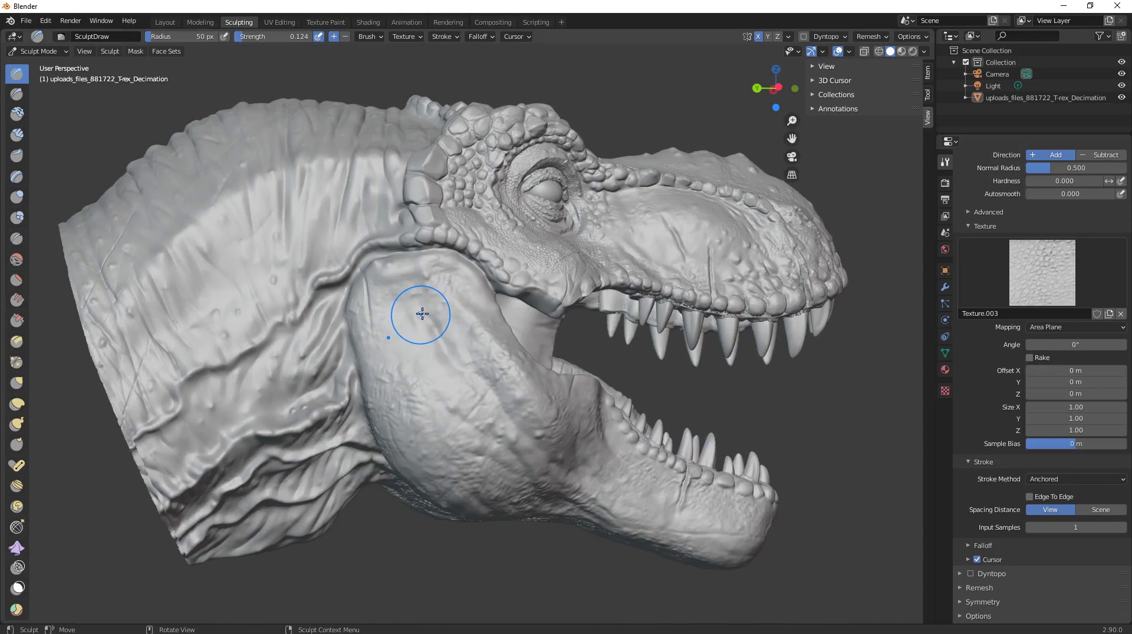
- Stamp an anchored patch of scaly skin texture onto the T-rex's cheek
{"action": "left_click_drag", "start_coordinate": [420, 313], "coordinate": [425, 327]}
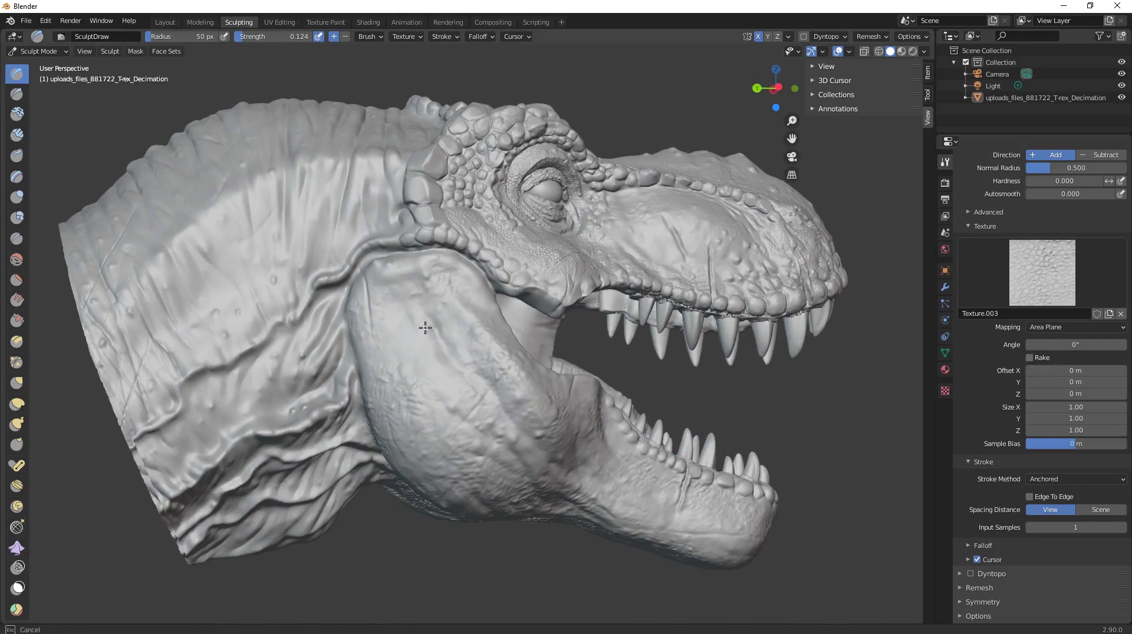
{"action": "left_click_drag", "start_coordinate": [449, 406], "coordinate": [445, 405]}
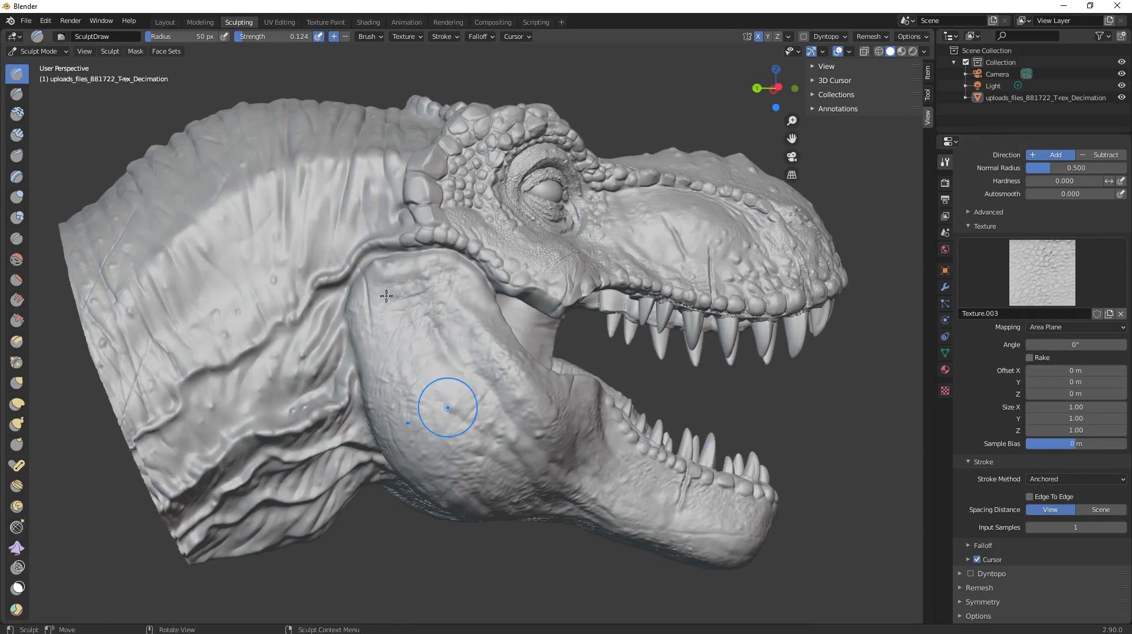
{"action": "scroll", "coordinate": [419, 322], "scroll_direction": "up", "scroll_amount": 3}
{"action": "scroll", "coordinate": [381, 291], "scroll_direction": "down", "scroll_amount": 3}
{"action": "scroll", "coordinate": [1041, 254], "scroll_direction": "up", "scroll_amount": 5}
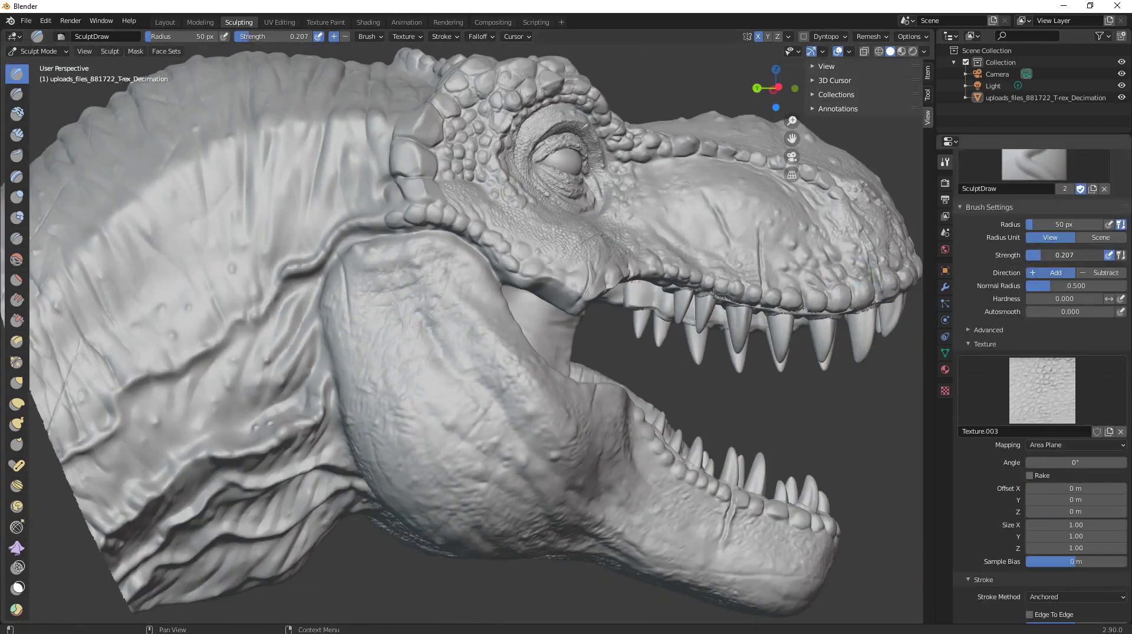
- Stamp another anchored scale patch onto the cheek
{"action": "mouse_move", "coordinate": [429, 369]}
{"action": "left_mouse_down"}
{"action": "mouse_move", "coordinate": [442, 377]}
{"action": "mouse_move", "coordinate": [470, 501]}
{"action": "left_mouse_up"}
{"action": "left_click_drag", "start_coordinate": [703, 348], "coordinate": [703, 349]}
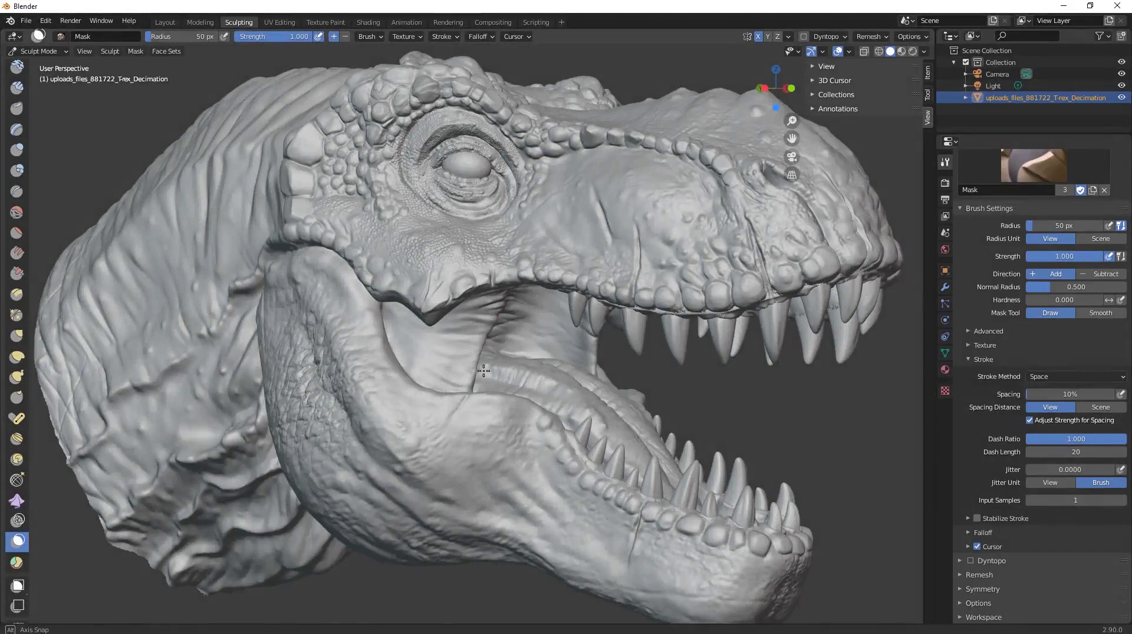
{"action": "middle_click_drag", "start_coordinate": [484, 370], "coordinate": [445, 336]}
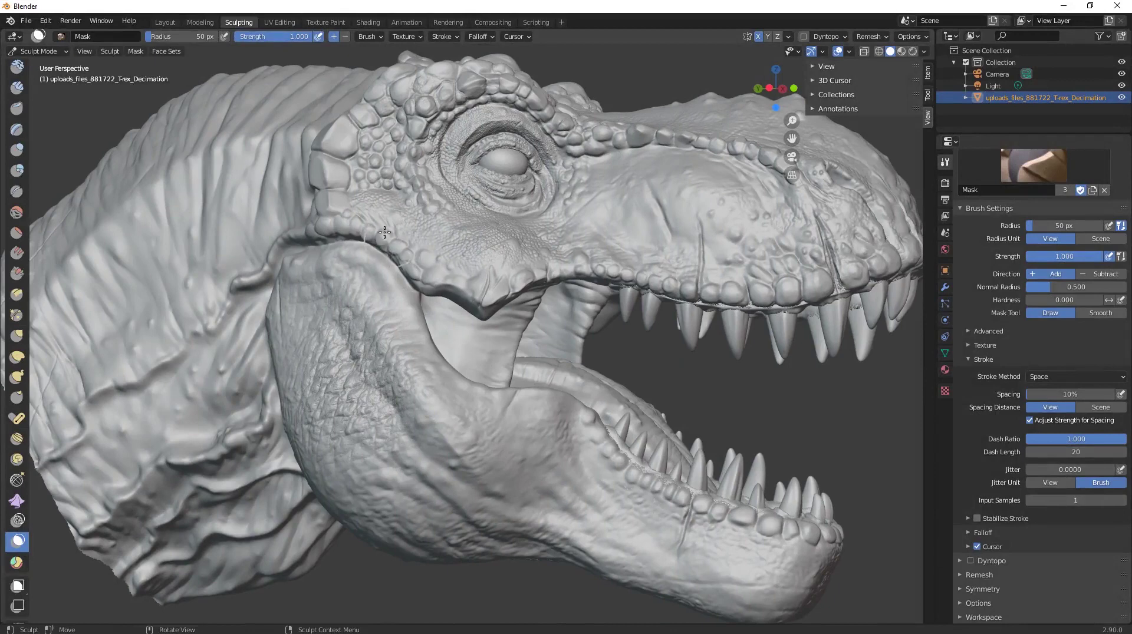
- Mask the upper lip edge, lower jaw's inner lip along the teeth, and upper jaw near the eye
{"action": "mouse_move", "coordinate": [384, 232]}
{"action": "left_mouse_down"}
{"action": "mouse_move", "coordinate": [485, 285]}
{"action": "mouse_move", "coordinate": [523, 266]}
{"action": "mouse_move", "coordinate": [582, 263]}
{"action": "mouse_move", "coordinate": [787, 293]}
{"action": "left_mouse_up"}
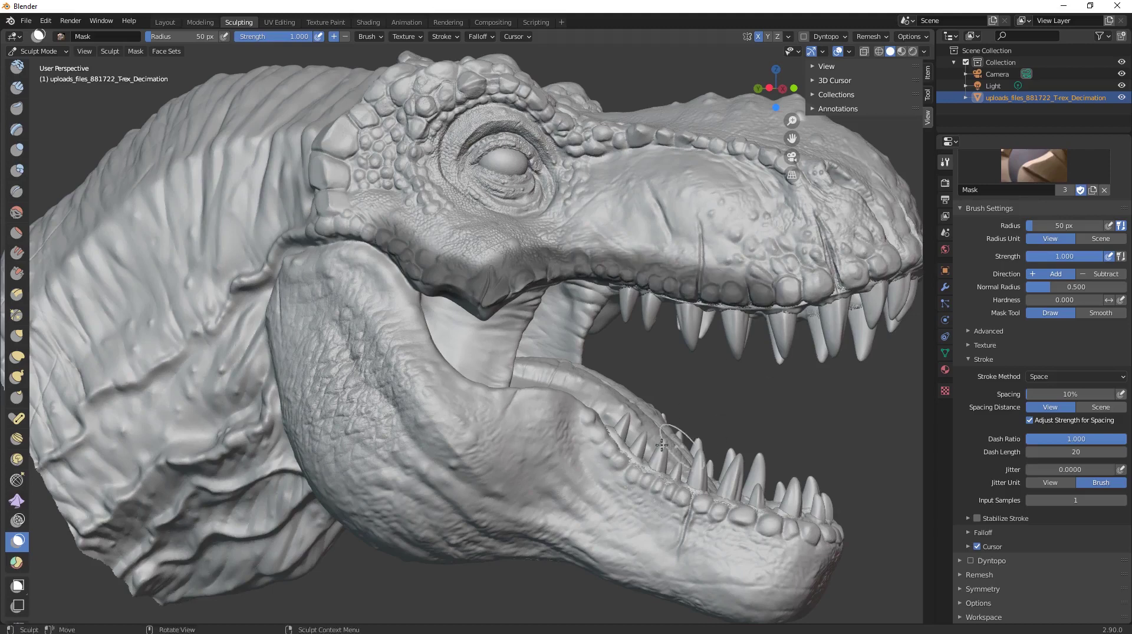
{"action": "mouse_move", "coordinate": [565, 401]}
{"action": "left_mouse_down"}
{"action": "mouse_move", "coordinate": [665, 485]}
{"action": "mouse_move", "coordinate": [829, 525]}
{"action": "mouse_move", "coordinate": [827, 540]}
{"action": "left_mouse_up"}
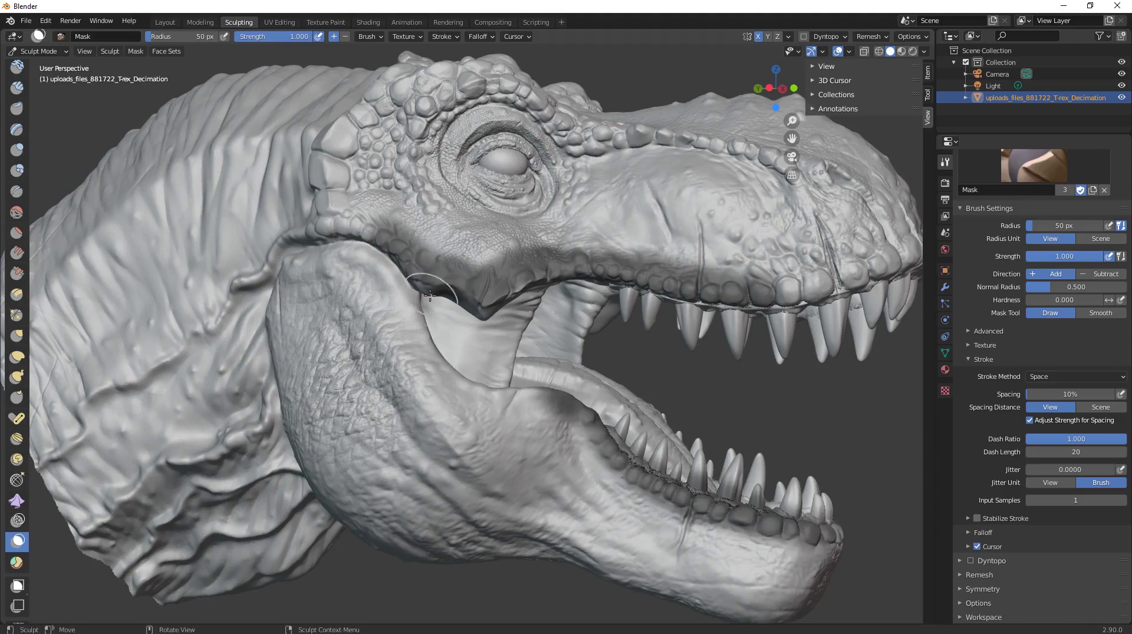
{"action": "mouse_move", "coordinate": [377, 235]}
{"action": "left_mouse_down"}
{"action": "mouse_move", "coordinate": [336, 217]}
{"action": "mouse_move", "coordinate": [297, 220]}
{"action": "mouse_move", "coordinate": [355, 220]}
{"action": "left_mouse_up"}
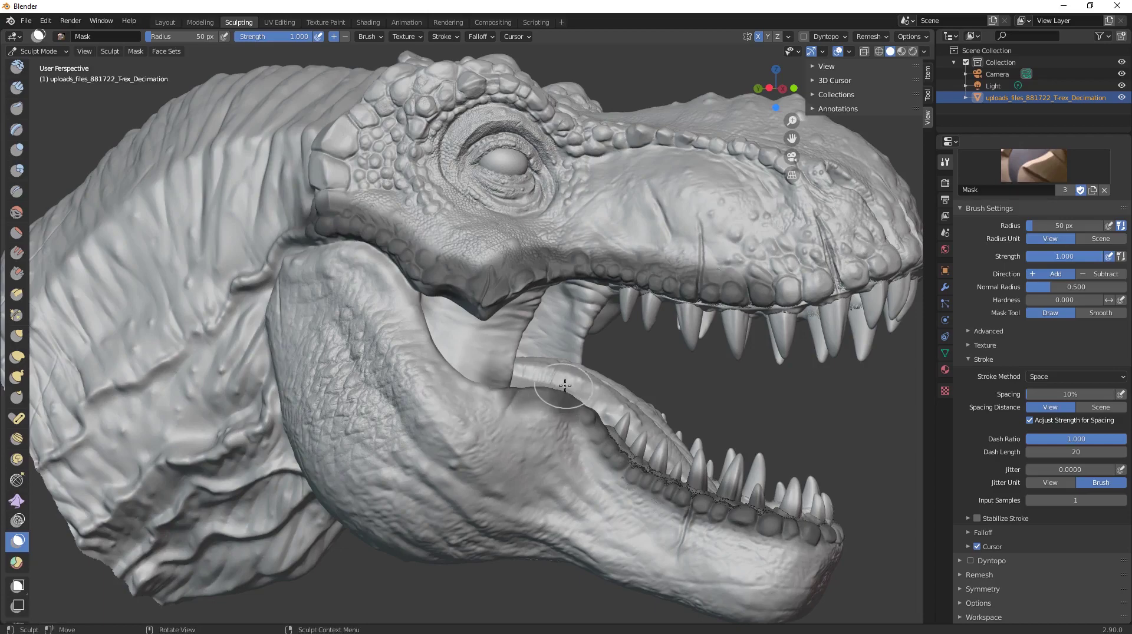
{"action": "scroll", "coordinate": [619, 400], "scroll_direction": "down", "scroll_amount": 2}
{"action": "scroll", "coordinate": [619, 400], "scroll_direction": "up", "scroll_amount": 2}
{"action": "scroll", "coordinate": [619, 400], "scroll_direction": "down", "scroll_amount": 2}
{"action": "scroll", "coordinate": [24, 94], "scroll_direction": "up", "scroll_amount": 2}
{"action": "left_click", "coordinate": [17, 74]}
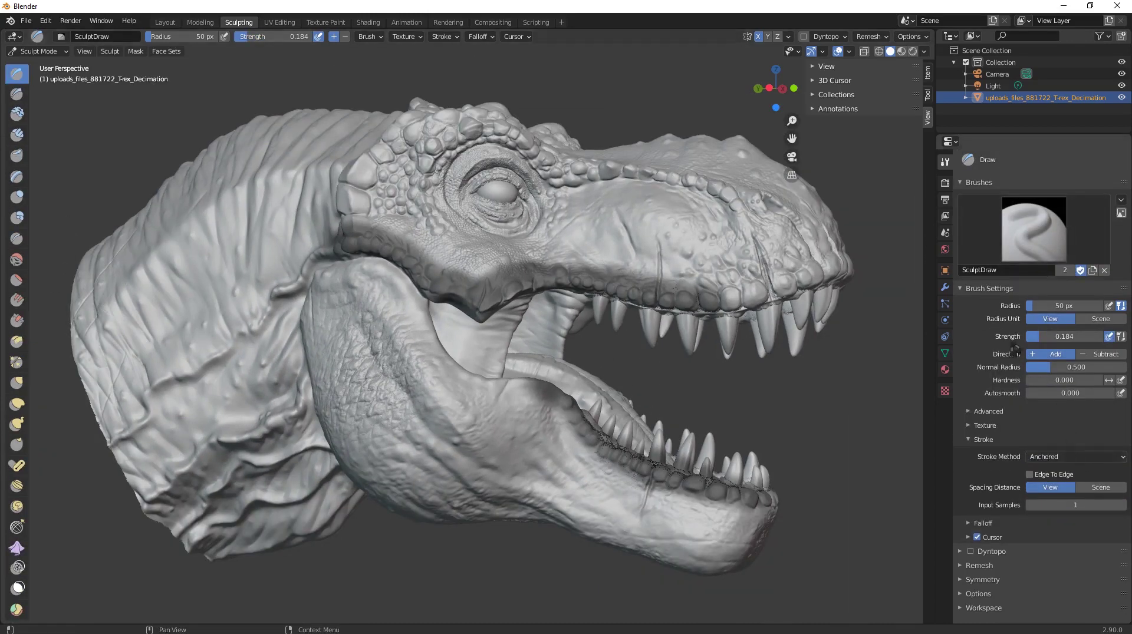
- Stamp scaly Texture.003 strokes along the lower jaw toward its tip
{"action": "left_click", "coordinate": [985, 426]}
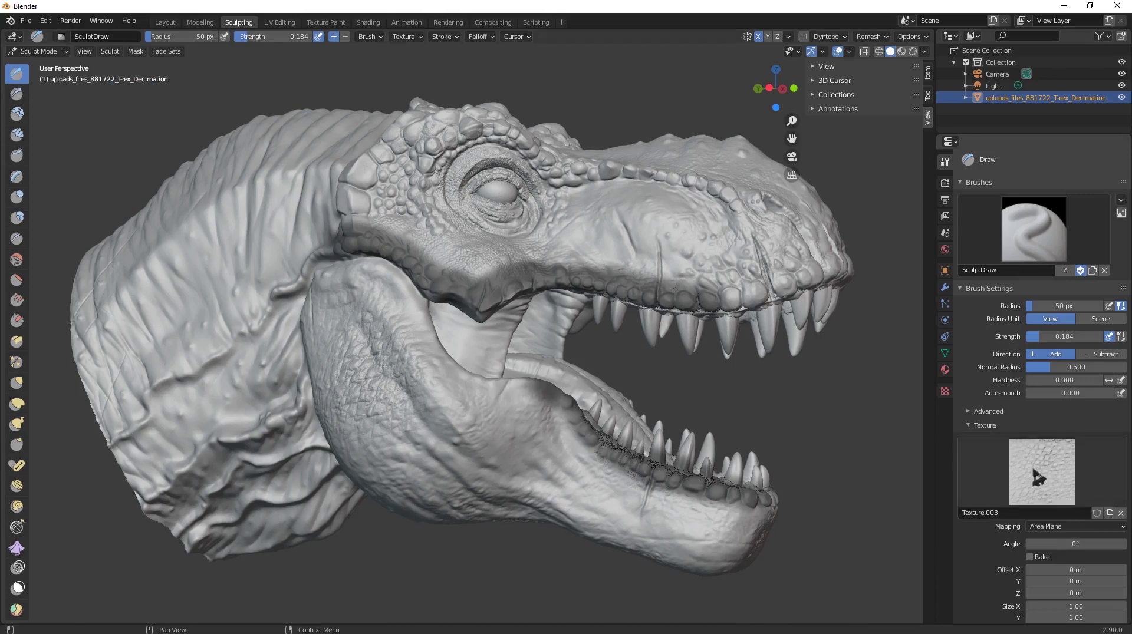
{"action": "mouse_move", "coordinate": [422, 439]}
{"action": "left_mouse_down"}
{"action": "mouse_move", "coordinate": [450, 466]}
{"action": "mouse_move", "coordinate": [430, 446]}
{"action": "mouse_move", "coordinate": [386, 470]}
{"action": "mouse_move", "coordinate": [504, 511]}
{"action": "left_mouse_up"}
{"action": "left_click_drag", "start_coordinate": [501, 445], "coordinate": [589, 516]}
{"action": "mouse_move", "coordinate": [589, 518]}
{"action": "left_mouse_down"}
{"action": "mouse_move", "coordinate": [575, 483]}
{"action": "mouse_move", "coordinate": [626, 547]}
{"action": "mouse_move", "coordinate": [589, 495]}
{"action": "mouse_move", "coordinate": [652, 518]}
{"action": "left_mouse_up"}
{"action": "middle_click_drag", "start_coordinate": [822, 428], "coordinate": [682, 407]}
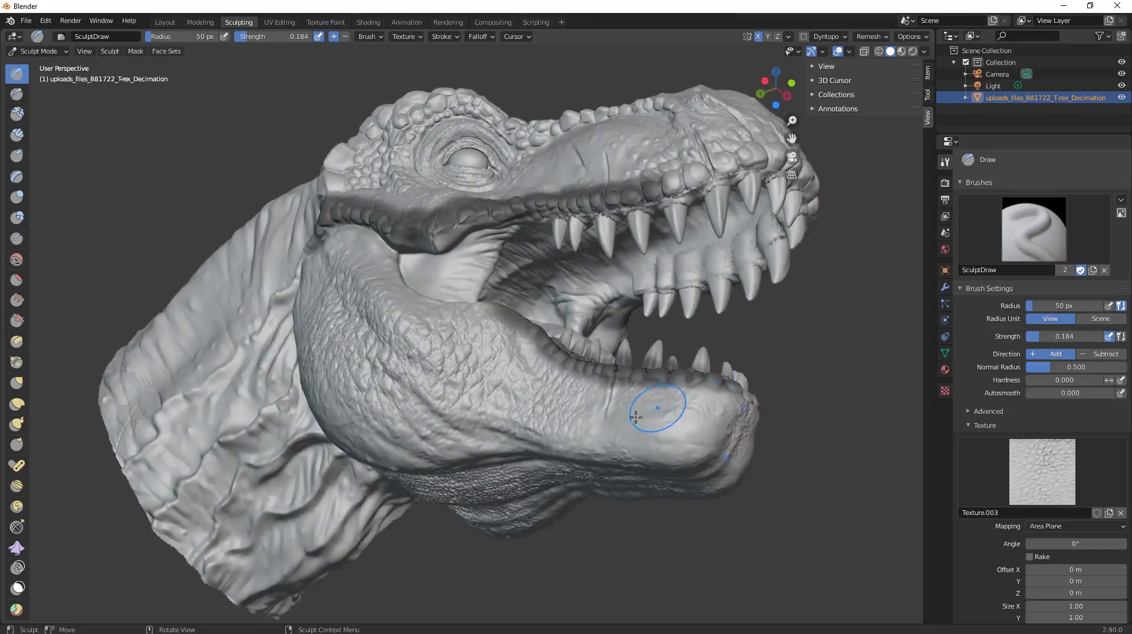
{"action": "scroll", "coordinate": [685, 431], "scroll_direction": "up", "scroll_amount": 2}
{"action": "middle_click_drag", "start_coordinate": [802, 389], "coordinate": [700, 513]}
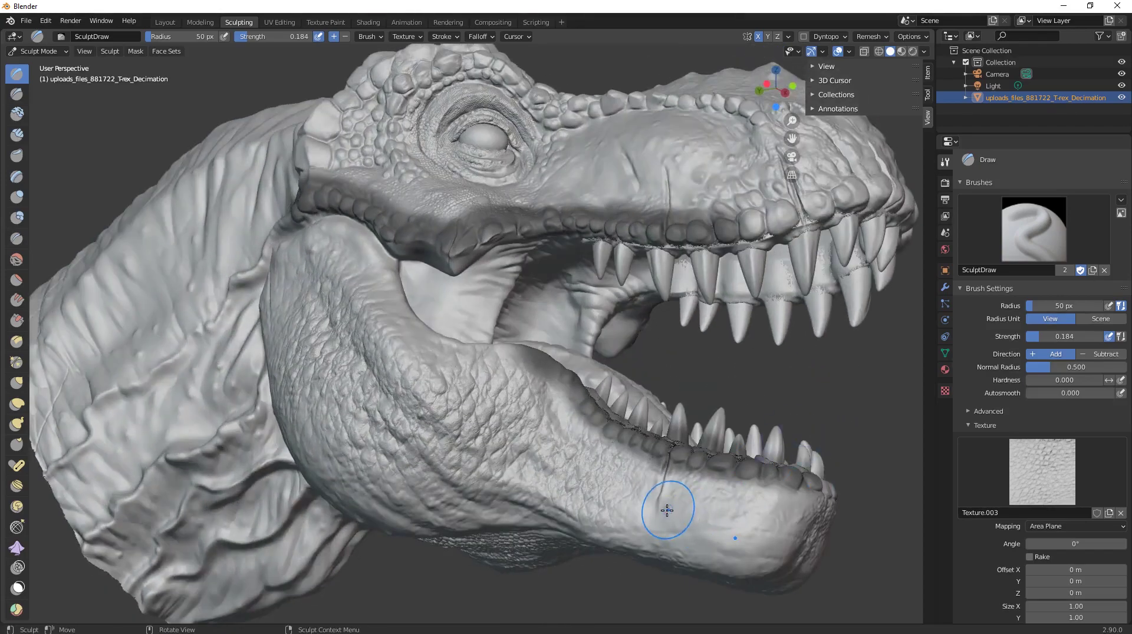
{"action": "mouse_move", "coordinate": [733, 578]}
{"action": "left_mouse_down"}
{"action": "mouse_move", "coordinate": [643, 501]}
{"action": "mouse_move", "coordinate": [707, 519]}
{"action": "mouse_move", "coordinate": [678, 507]}
{"action": "mouse_move", "coordinate": [658, 592]}
{"action": "mouse_move", "coordinate": [649, 501]}
{"action": "mouse_move", "coordinate": [695, 518]}
{"action": "mouse_move", "coordinate": [642, 507]}
{"action": "mouse_move", "coordinate": [654, 615]}
{"action": "mouse_move", "coordinate": [696, 507]}
{"action": "mouse_move", "coordinate": [708, 551]}
{"action": "left_mouse_up"}
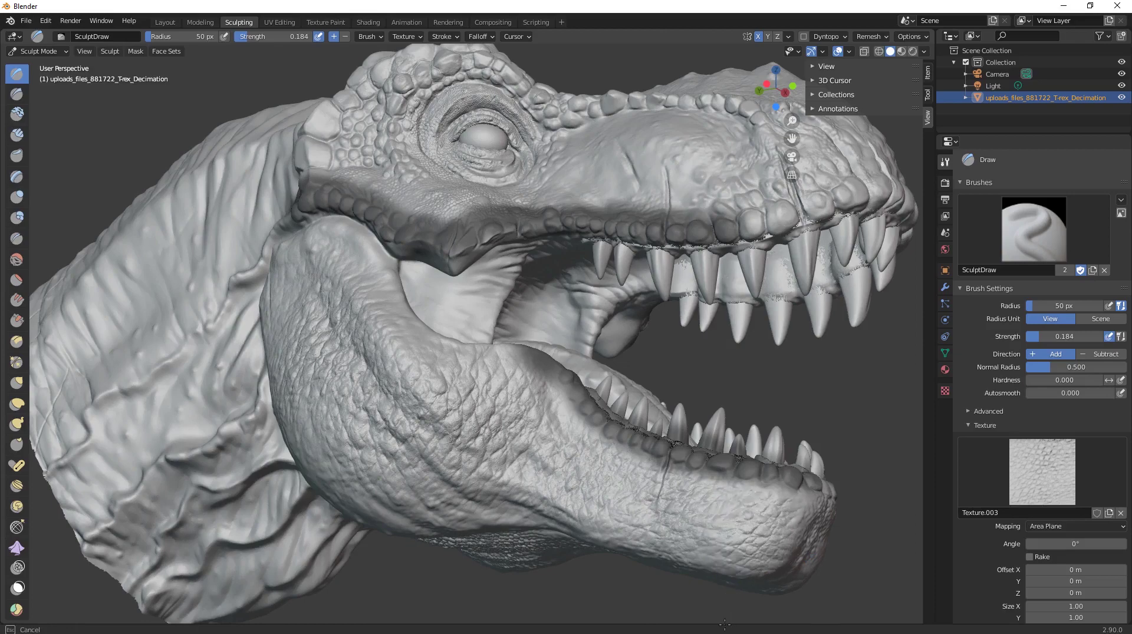
- Deepen scale detail on the lower jaw and mouth corner from several side angles
{"action": "left_click_drag", "start_coordinate": [411, 491], "coordinate": [466, 567]}
{"action": "mouse_move", "coordinate": [510, 514]}
{"action": "left_mouse_down"}
{"action": "mouse_move", "coordinate": [513, 504]}
{"action": "mouse_move", "coordinate": [489, 501]}
{"action": "mouse_move", "coordinate": [458, 552]}
{"action": "left_mouse_up"}
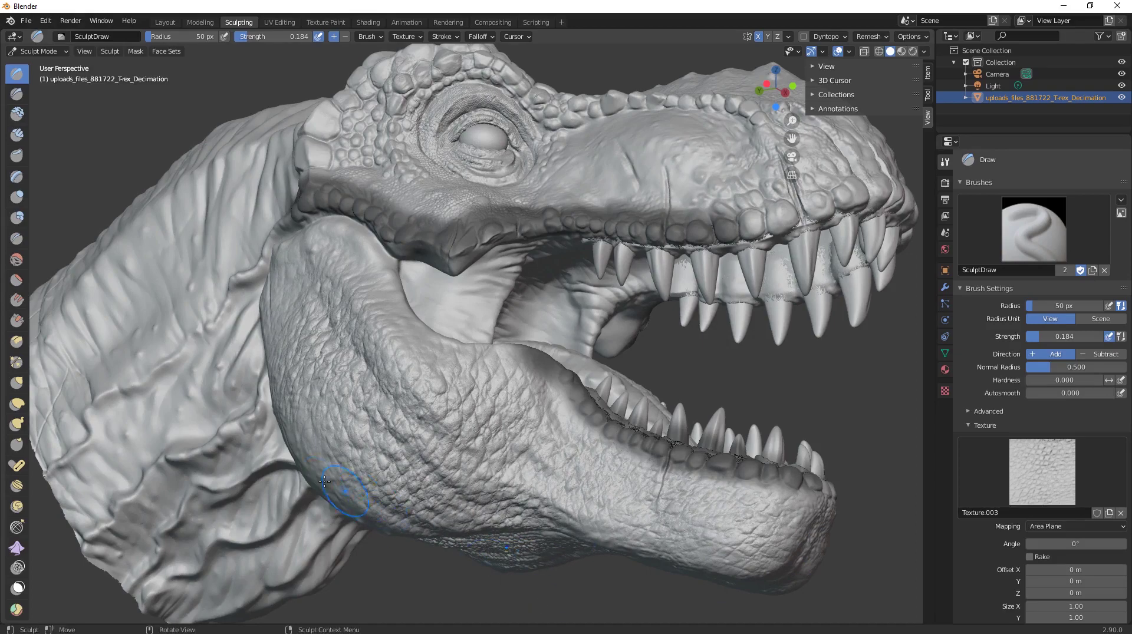
{"action": "middle_click_drag", "start_coordinate": [530, 403], "coordinate": [383, 487]}
{"action": "mouse_move", "coordinate": [365, 480]}
{"action": "left_mouse_down"}
{"action": "mouse_move", "coordinate": [374, 516]}
{"action": "mouse_move", "coordinate": [428, 577]}
{"action": "left_mouse_up"}
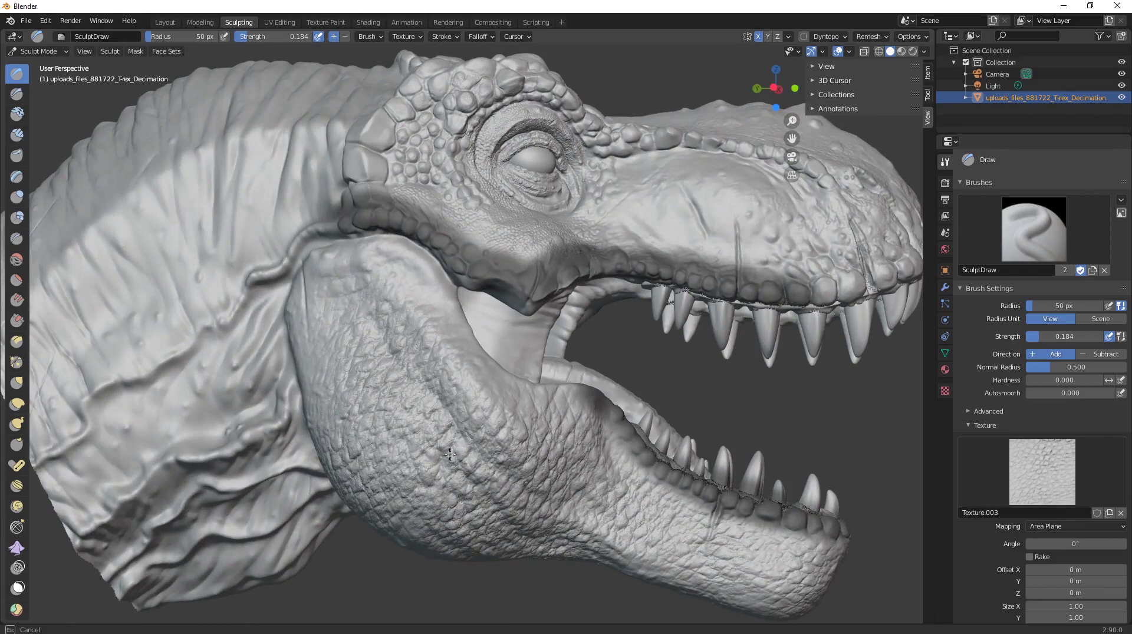
{"action": "middle_click_drag", "start_coordinate": [449, 454], "coordinate": [413, 440]}
{"action": "mouse_move", "coordinate": [357, 313]}
{"action": "left_mouse_down"}
{"action": "mouse_move", "coordinate": [376, 327]}
{"action": "mouse_move", "coordinate": [348, 295]}
{"action": "mouse_move", "coordinate": [353, 376]}
{"action": "mouse_move", "coordinate": [371, 368]}
{"action": "mouse_move", "coordinate": [399, 429]}
{"action": "mouse_move", "coordinate": [416, 412]}
{"action": "mouse_move", "coordinate": [446, 463]}
{"action": "mouse_move", "coordinate": [454, 448]}
{"action": "left_mouse_up"}
{"action": "mouse_move", "coordinate": [613, 401]}
{"action": "middle_mouse_down"}
{"action": "mouse_move", "coordinate": [595, 354]}
{"action": "mouse_move", "coordinate": [605, 297]}
{"action": "middle_mouse_up"}
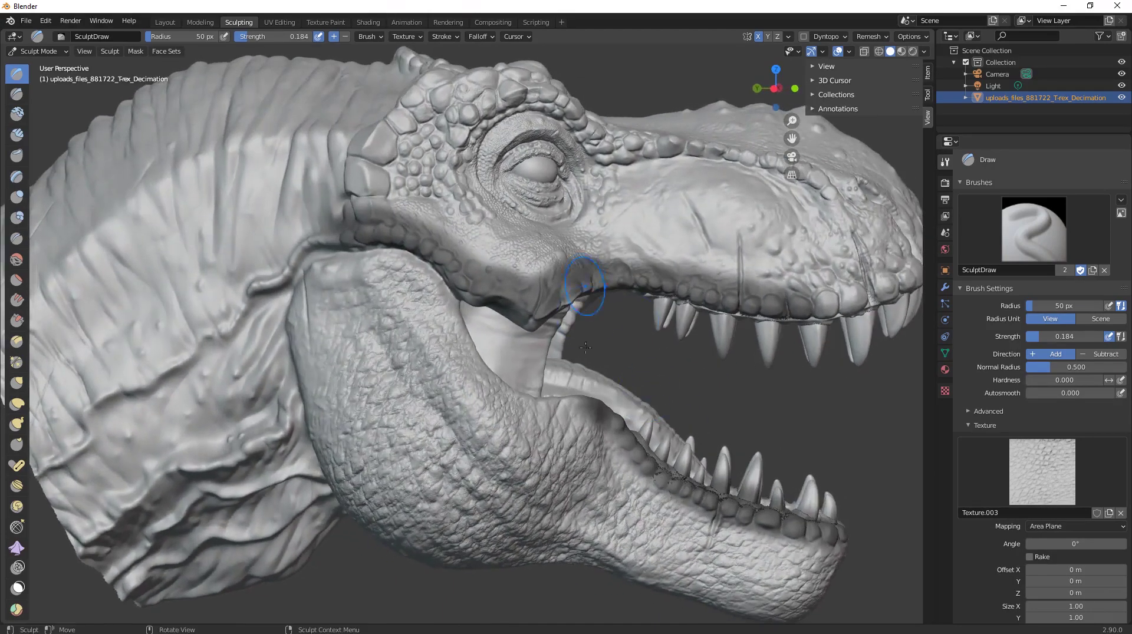
{"action": "middle_click_drag", "start_coordinate": [572, 387], "coordinate": [703, 224]}
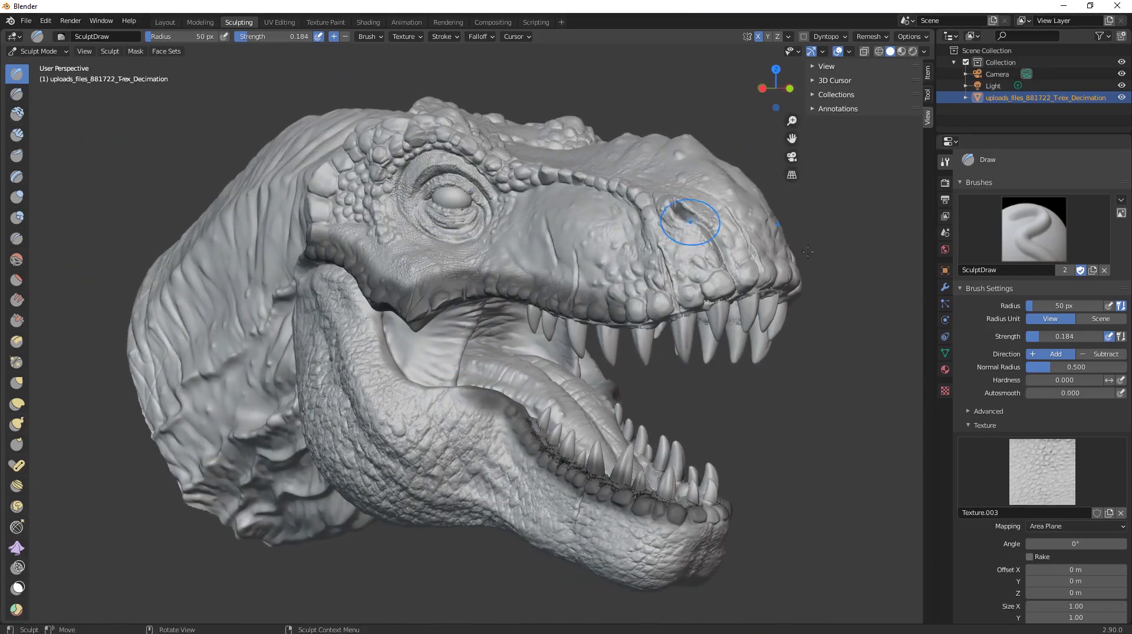
{"action": "scroll", "coordinate": [361, 247], "scroll_direction": "up", "scroll_amount": 3}
{"action": "mouse_move", "coordinate": [407, 288]}
{"action": "middle_mouse_down"}
{"action": "mouse_move", "coordinate": [558, 334]}
{"action": "mouse_move", "coordinate": [480, 309]}
{"action": "mouse_move", "coordinate": [558, 239]}
{"action": "middle_mouse_up"}
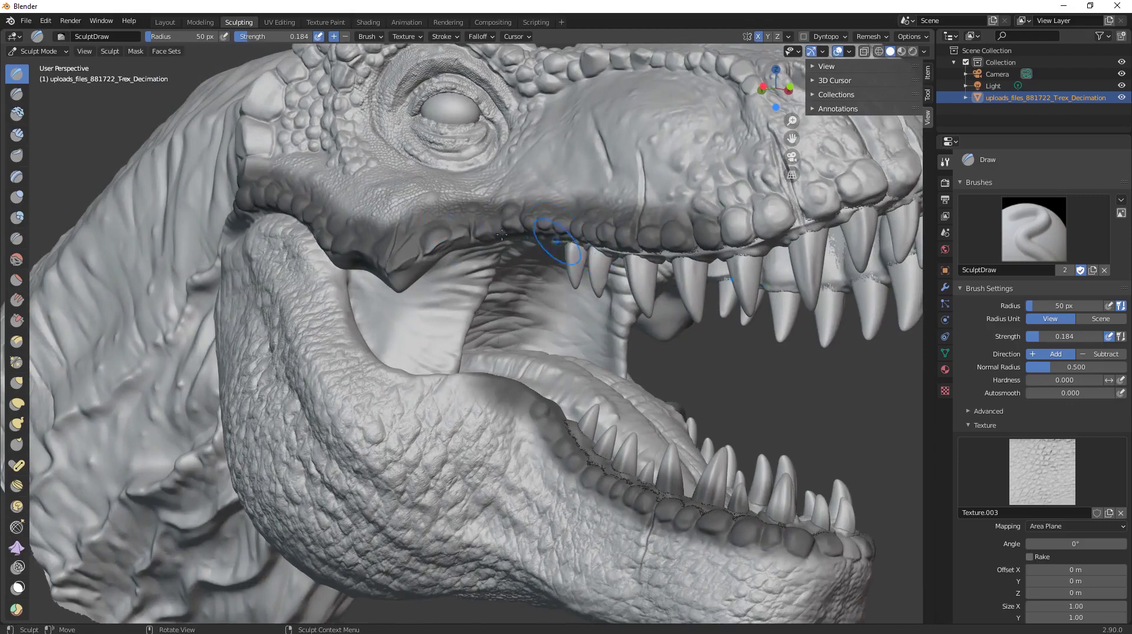
{"action": "middle_click_drag", "start_coordinate": [361, 280], "coordinate": [391, 297]}
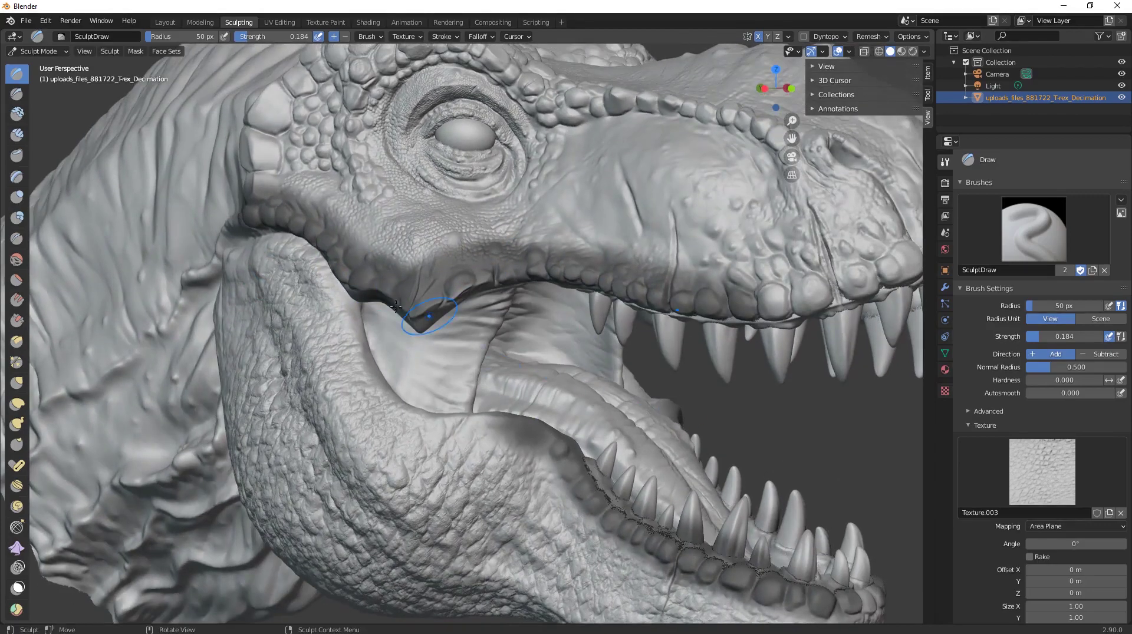
{"action": "left_click", "coordinate": [945, 391]}
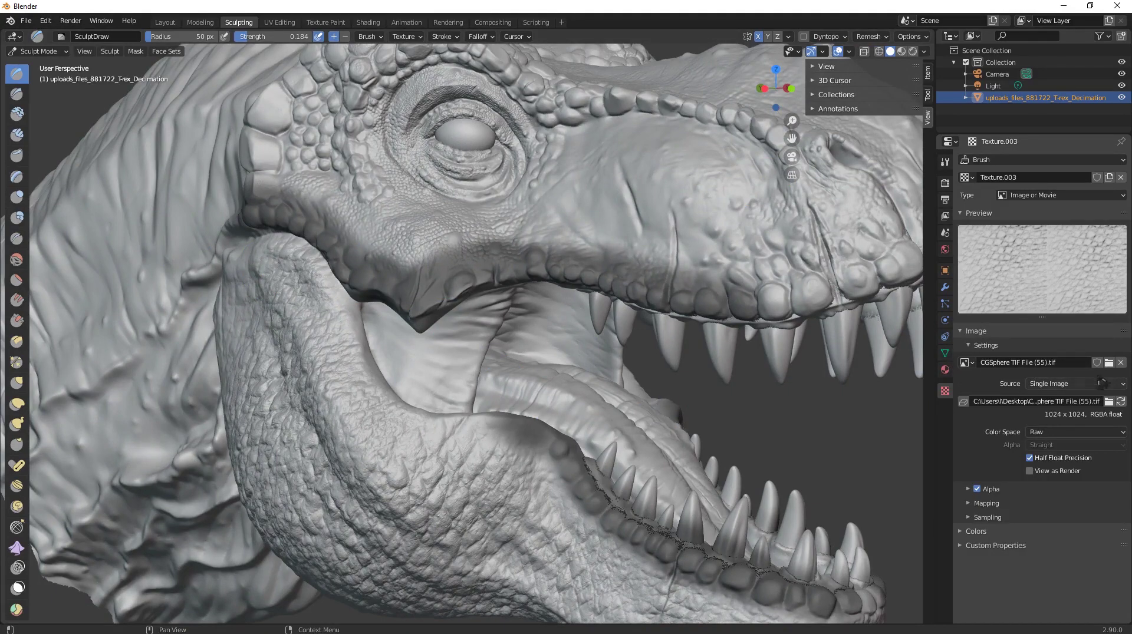
- Swap Texture.003's image to CGSphere TIF File (17).tif with Raw colour space
{"action": "left_click", "coordinate": [1109, 363]}
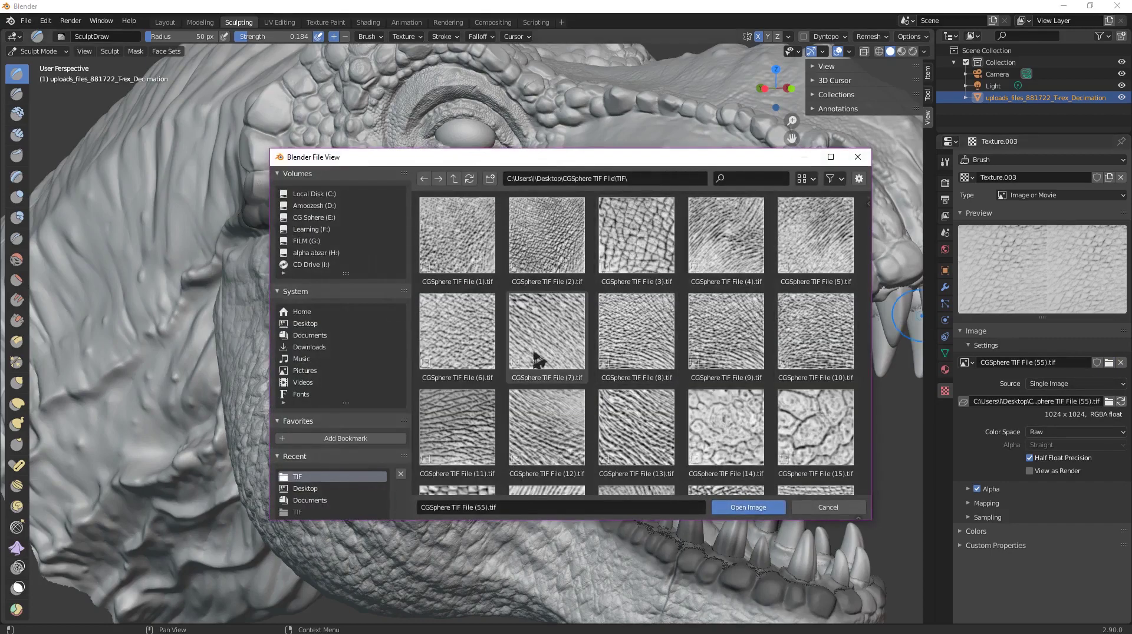
{"action": "scroll", "coordinate": [546, 356], "scroll_direction": "down", "scroll_amount": 5}
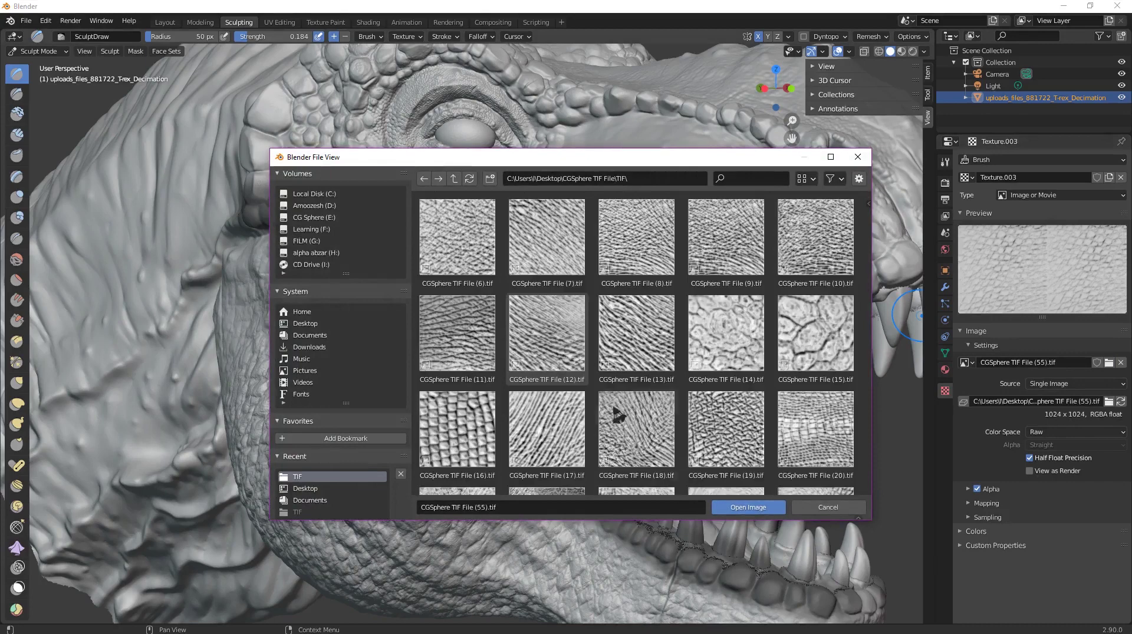
{"action": "scroll", "coordinate": [601, 393], "scroll_direction": "down", "scroll_amount": 2}
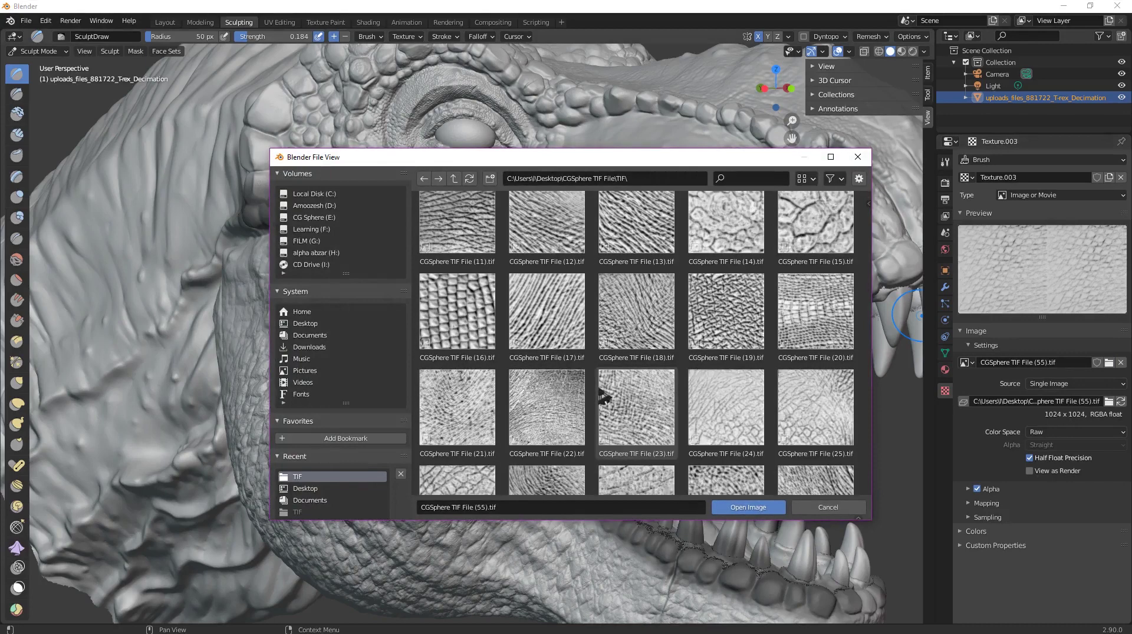
{"action": "scroll", "coordinate": [602, 398], "scroll_direction": "down", "scroll_amount": 2}
{"action": "left_click", "coordinate": [554, 251]}
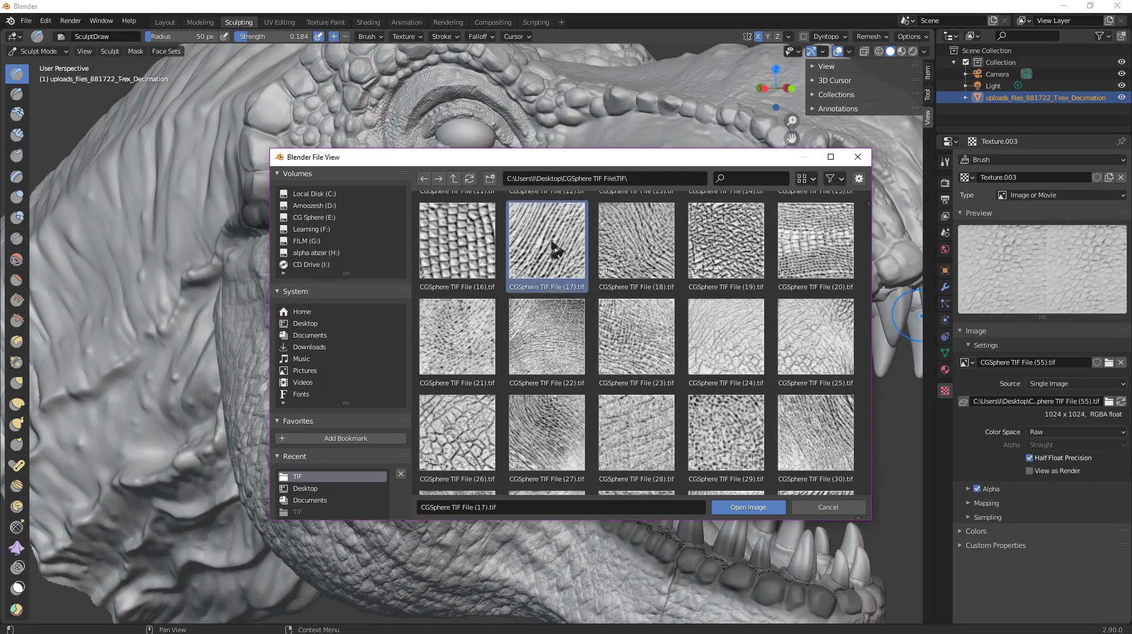
{"action": "double_click", "coordinate": [554, 250]}
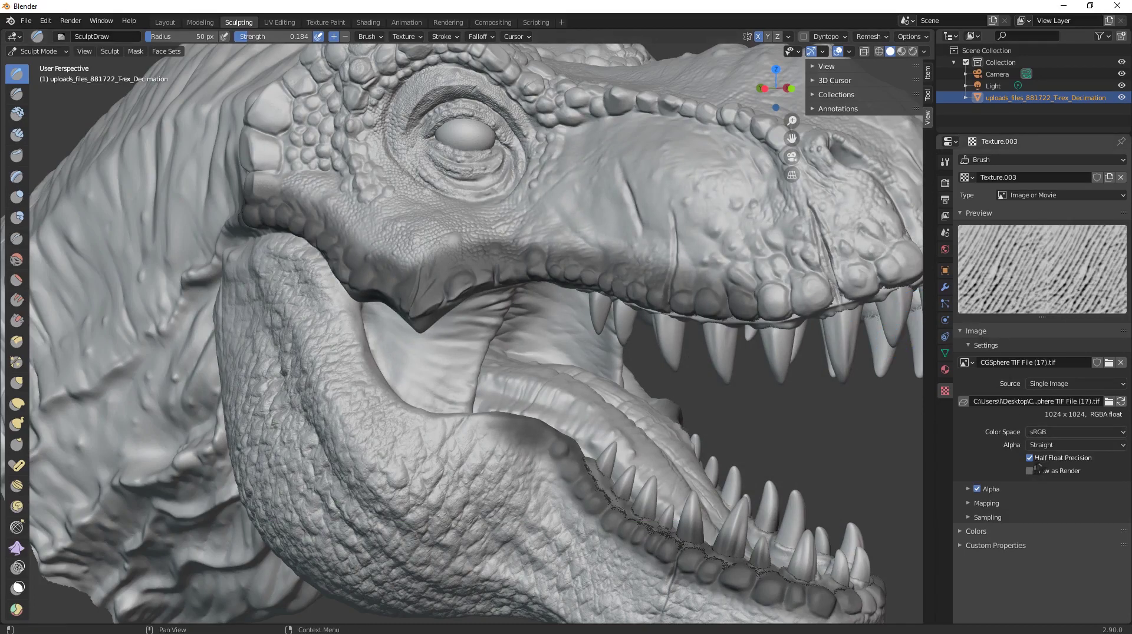
{"action": "left_click", "coordinate": [1042, 432]}
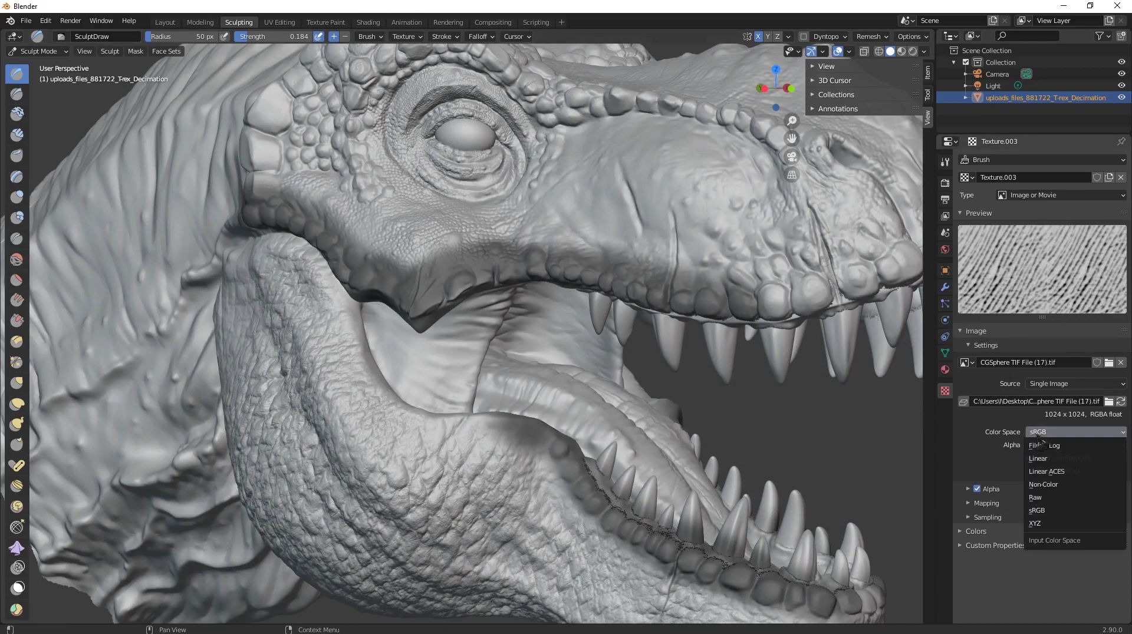
{"action": "left_click", "coordinate": [1042, 498]}
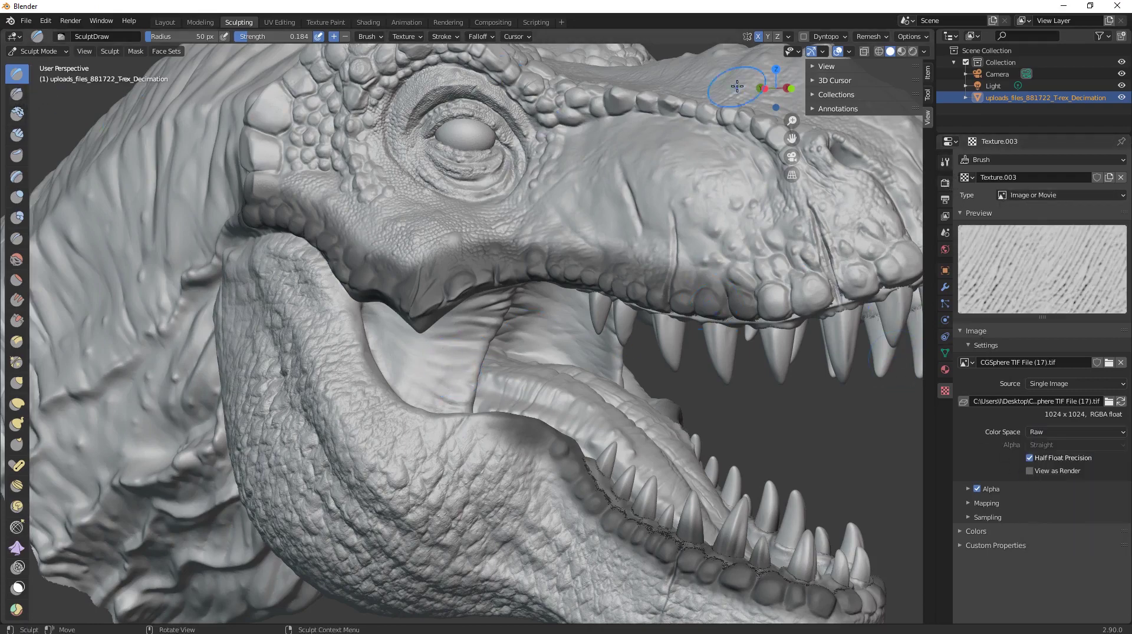
- Return to the Draw brush settings and keep Texture.003 as its texture
{"action": "left_click", "coordinate": [945, 161]}
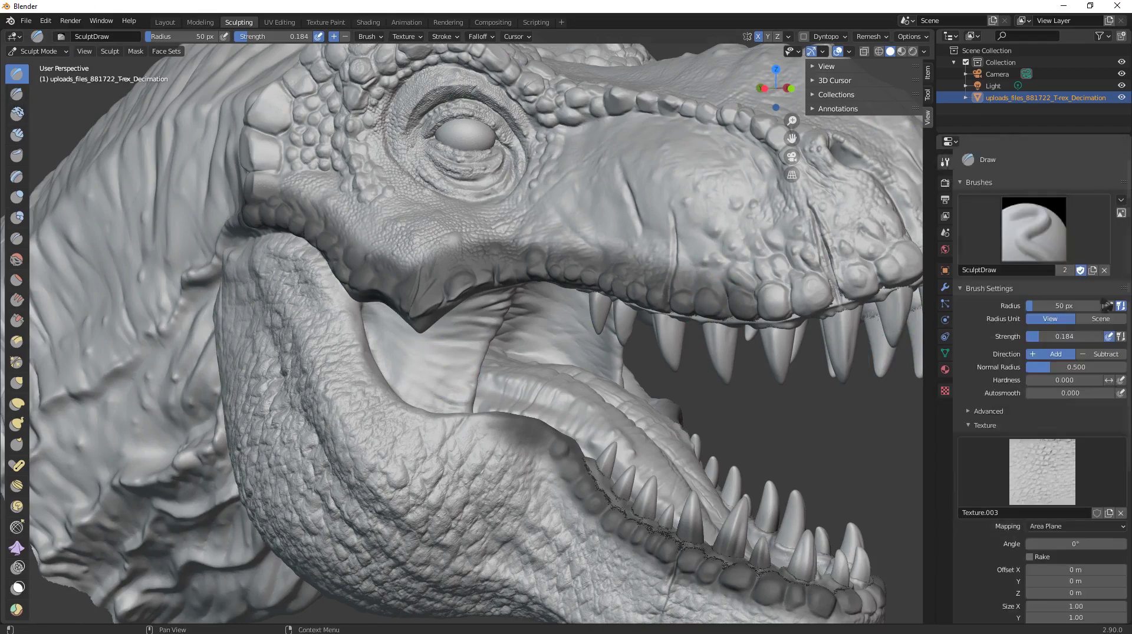
{"action": "left_click", "coordinate": [1043, 472]}
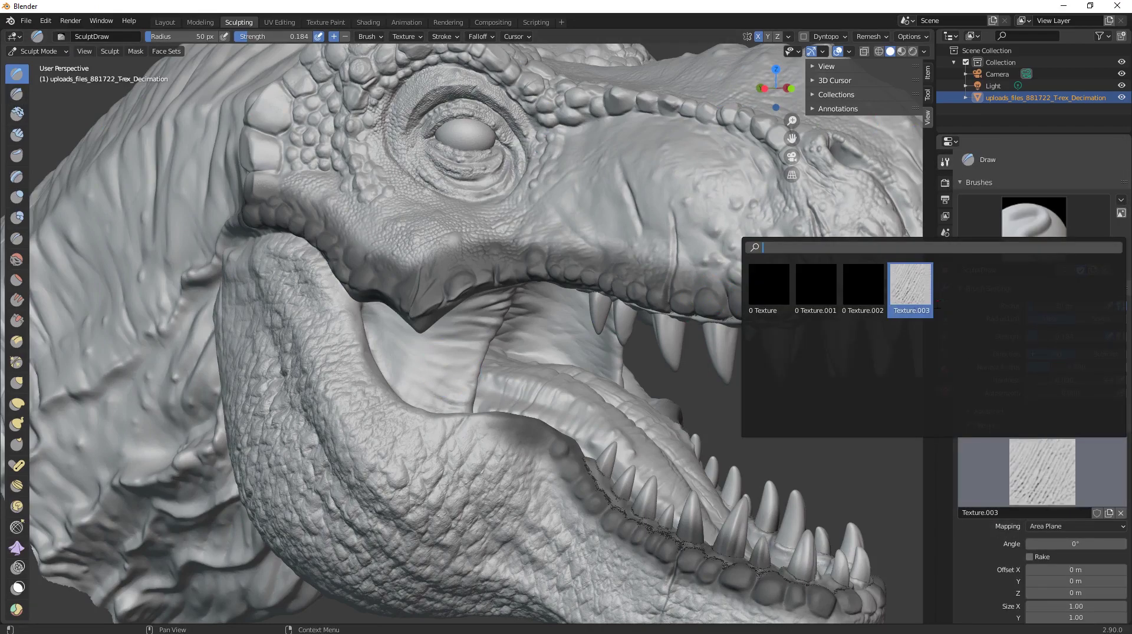
{"action": "left_click", "coordinate": [1044, 460]}
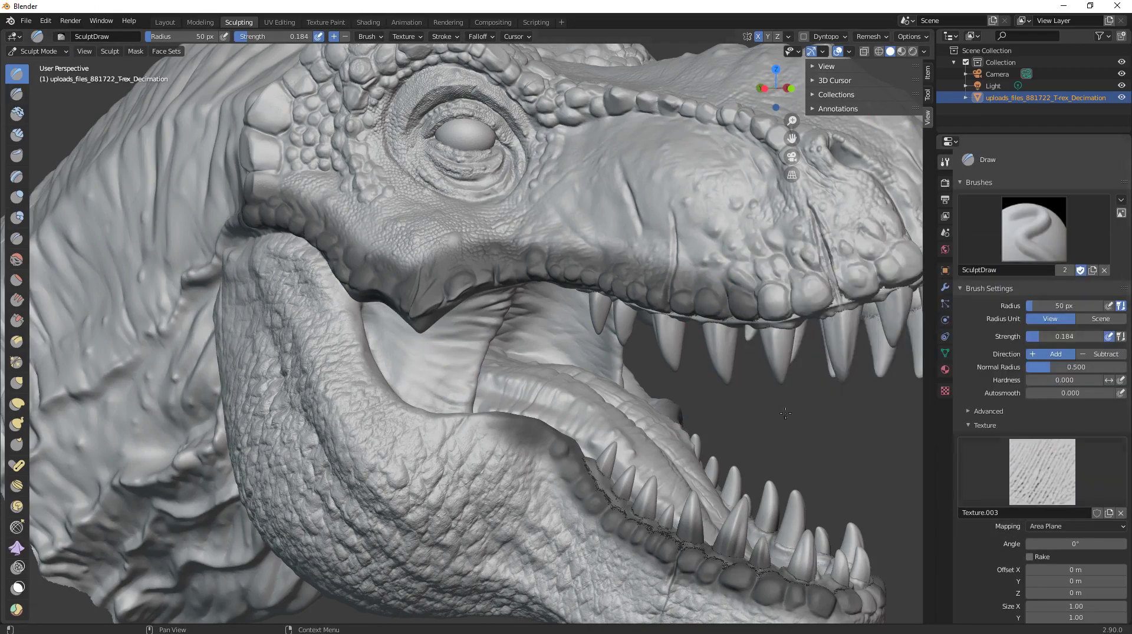
- Stamp the new skin pattern over the jaw and lower jaw
{"action": "mouse_move", "coordinate": [433, 362]}
{"action": "left_mouse_down"}
{"action": "mouse_move", "coordinate": [511, 378]}
{"action": "mouse_move", "coordinate": [515, 361]}
{"action": "mouse_move", "coordinate": [481, 350]}
{"action": "mouse_move", "coordinate": [522, 355]}
{"action": "mouse_move", "coordinate": [549, 336]}
{"action": "mouse_move", "coordinate": [535, 315]}
{"action": "mouse_move", "coordinate": [433, 370]}
{"action": "mouse_move", "coordinate": [387, 347]}
{"action": "mouse_move", "coordinate": [457, 368]}
{"action": "left_mouse_up"}
{"action": "scroll", "coordinate": [437, 383], "scroll_direction": "down", "scroll_amount": 5}
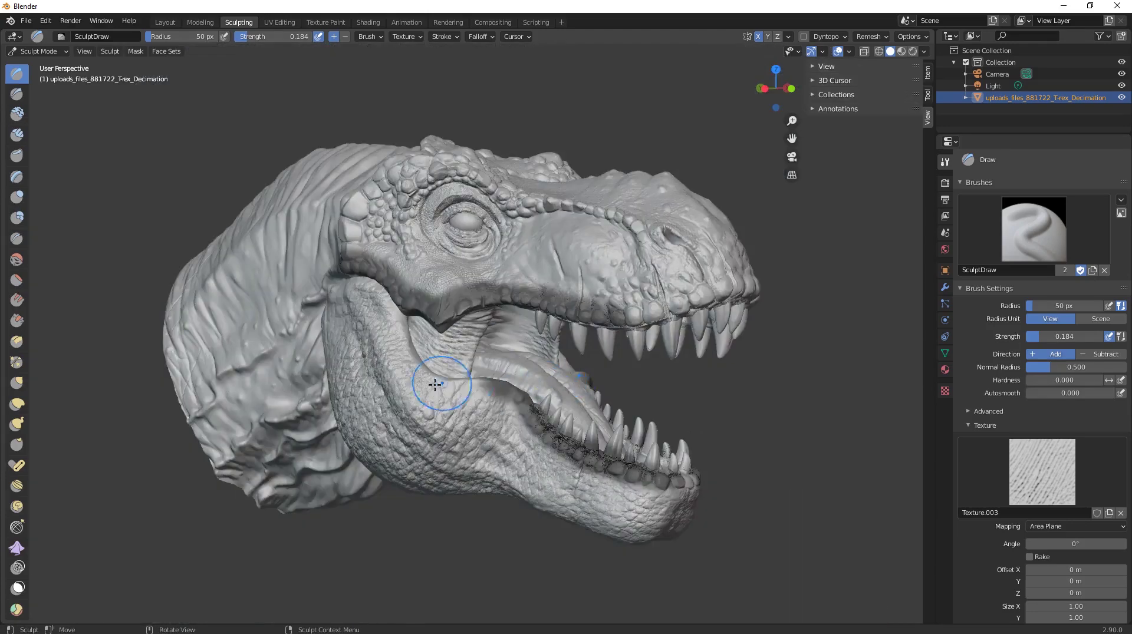
{"action": "scroll", "coordinate": [433, 385], "scroll_direction": "up", "scroll_amount": 2}
{"action": "mouse_move", "coordinate": [542, 404]}
{"action": "middle_mouse_down"}
{"action": "mouse_move", "coordinate": [519, 425]}
{"action": "mouse_move", "coordinate": [516, 413]}
{"action": "middle_mouse_up"}
{"action": "scroll", "coordinate": [514, 431], "scroll_direction": "up", "scroll_amount": 2}
{"action": "mouse_move", "coordinate": [515, 409]}
{"action": "left_mouse_down"}
{"action": "mouse_move", "coordinate": [497, 447]}
{"action": "mouse_move", "coordinate": [515, 471]}
{"action": "mouse_move", "coordinate": [558, 472]}
{"action": "mouse_move", "coordinate": [560, 495]}
{"action": "mouse_move", "coordinate": [618, 474]}
{"action": "mouse_move", "coordinate": [593, 517]}
{"action": "mouse_move", "coordinate": [655, 514]}
{"action": "mouse_move", "coordinate": [625, 552]}
{"action": "left_mouse_up"}
- Stamp wrinkled skin texture over the neck and its lower folds
{"action": "scroll", "coordinate": [637, 461], "scroll_direction": "down", "scroll_amount": 5}
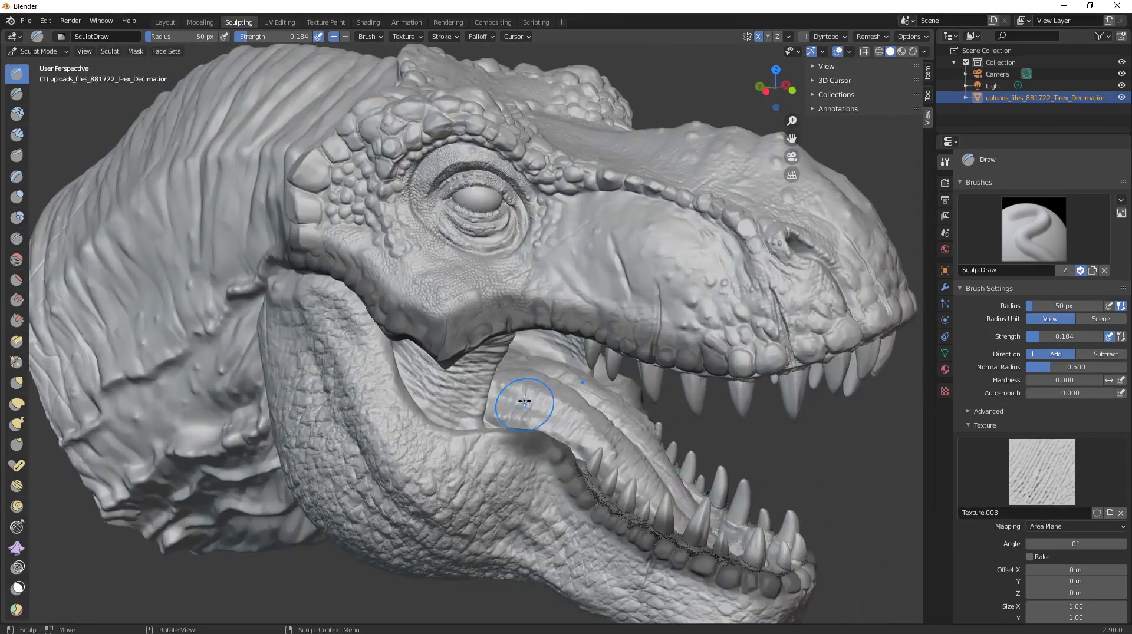
{"action": "middle_click_drag", "start_coordinate": [522, 404], "coordinate": [433, 372]}
{"action": "mouse_move", "coordinate": [185, 379]}
{"action": "left_mouse_down"}
{"action": "mouse_move", "coordinate": [195, 383]}
{"action": "mouse_move", "coordinate": [177, 401]}
{"action": "mouse_move", "coordinate": [147, 354]}
{"action": "mouse_move", "coordinate": [261, 472]}
{"action": "mouse_move", "coordinate": [240, 324]}
{"action": "mouse_move", "coordinate": [248, 307]}
{"action": "mouse_move", "coordinate": [236, 295]}
{"action": "mouse_move", "coordinate": [298, 404]}
{"action": "mouse_move", "coordinate": [113, 387]}
{"action": "mouse_move", "coordinate": [194, 492]}
{"action": "mouse_move", "coordinate": [100, 448]}
{"action": "mouse_move", "coordinate": [101, 555]}
{"action": "mouse_move", "coordinate": [126, 448]}
{"action": "mouse_move", "coordinate": [203, 516]}
{"action": "mouse_move", "coordinate": [197, 412]}
{"action": "mouse_move", "coordinate": [229, 497]}
{"action": "mouse_move", "coordinate": [168, 431]}
{"action": "mouse_move", "coordinate": [255, 397]}
{"action": "mouse_move", "coordinate": [264, 434]}
{"action": "left_mouse_up"}
{"action": "mouse_move", "coordinate": [268, 478]}
{"action": "left_mouse_down"}
{"action": "mouse_move", "coordinate": [188, 492]}
{"action": "mouse_move", "coordinate": [244, 489]}
{"action": "mouse_move", "coordinate": [193, 571]}
{"action": "mouse_move", "coordinate": [257, 513]}
{"action": "mouse_move", "coordinate": [260, 454]}
{"action": "mouse_move", "coordinate": [242, 427]}
{"action": "mouse_move", "coordinate": [231, 521]}
{"action": "mouse_move", "coordinate": [127, 554]}
{"action": "mouse_move", "coordinate": [147, 537]}
{"action": "mouse_move", "coordinate": [98, 610]}
{"action": "mouse_move", "coordinate": [141, 533]}
{"action": "mouse_move", "coordinate": [165, 548]}
{"action": "mouse_move", "coordinate": [236, 545]}
{"action": "mouse_move", "coordinate": [189, 604]}
{"action": "left_mouse_up"}
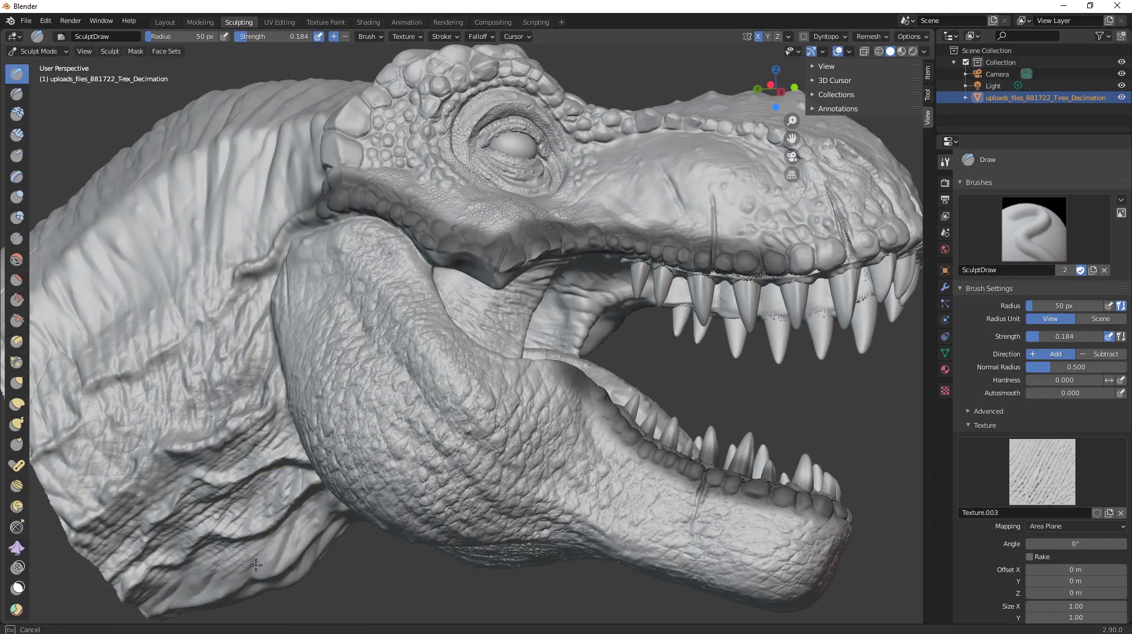
- Stamp Texture.003 wrinkles along the upper neck behind the skull from several side angles
{"action": "middle_click_drag", "start_coordinate": [151, 321], "coordinate": [188, 374]}
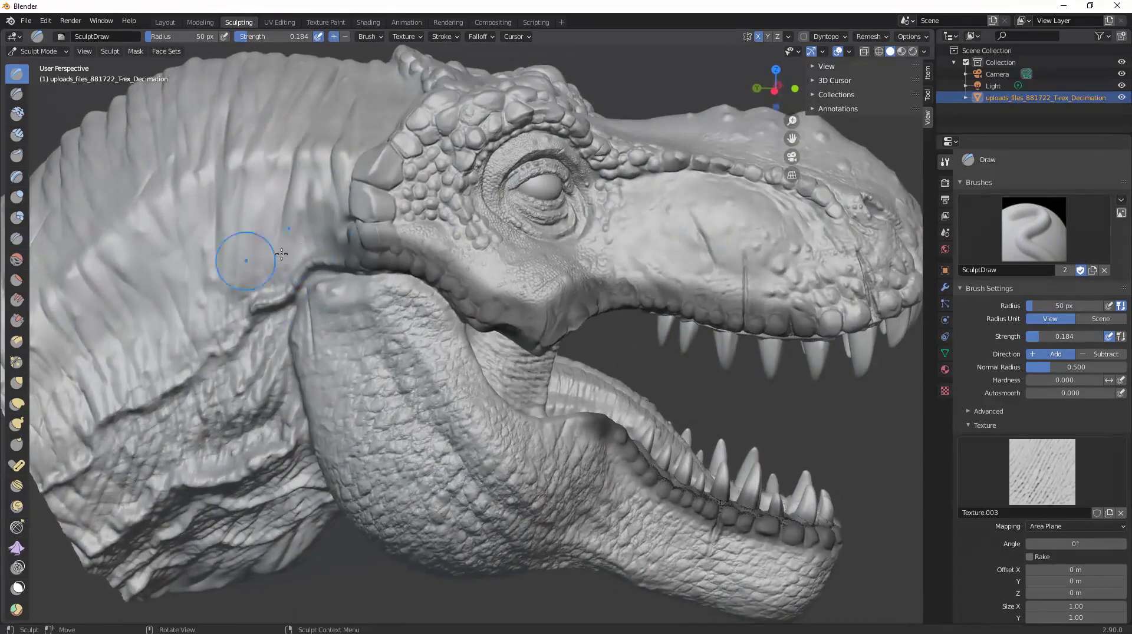
{"action": "mouse_move", "coordinate": [255, 204]}
{"action": "middle_mouse_down"}
{"action": "mouse_move", "coordinate": [222, 187]}
{"action": "mouse_move", "coordinate": [411, 243]}
{"action": "middle_mouse_up"}
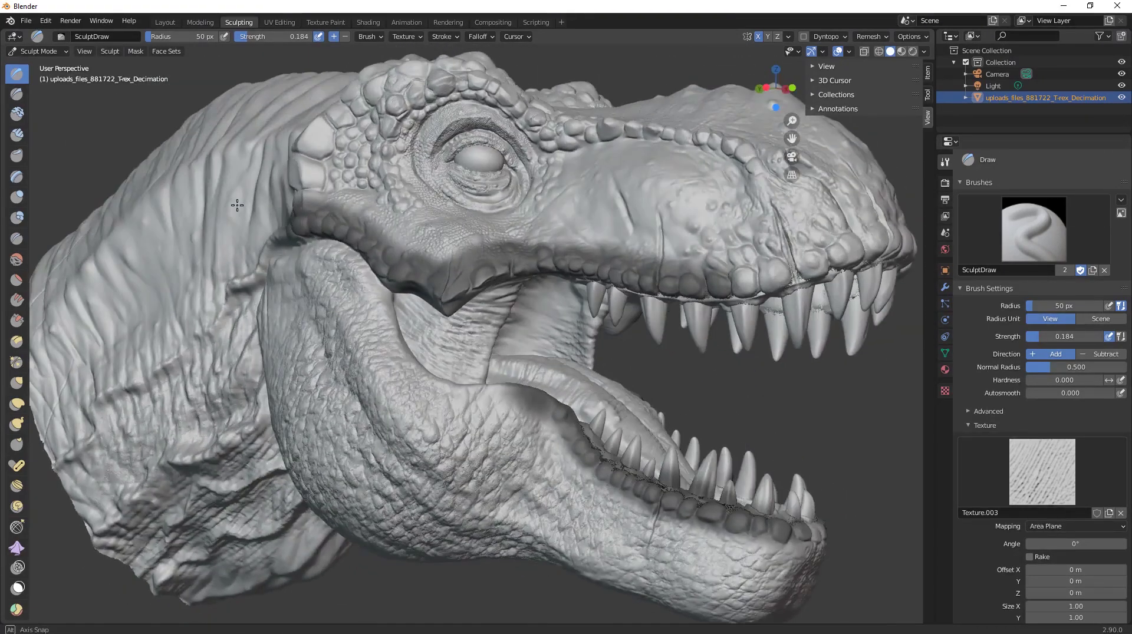
{"action": "mouse_move", "coordinate": [416, 298]}
{"action": "middle_mouse_down"}
{"action": "mouse_move", "coordinate": [428, 315]}
{"action": "mouse_move", "coordinate": [390, 333]}
{"action": "middle_mouse_up"}
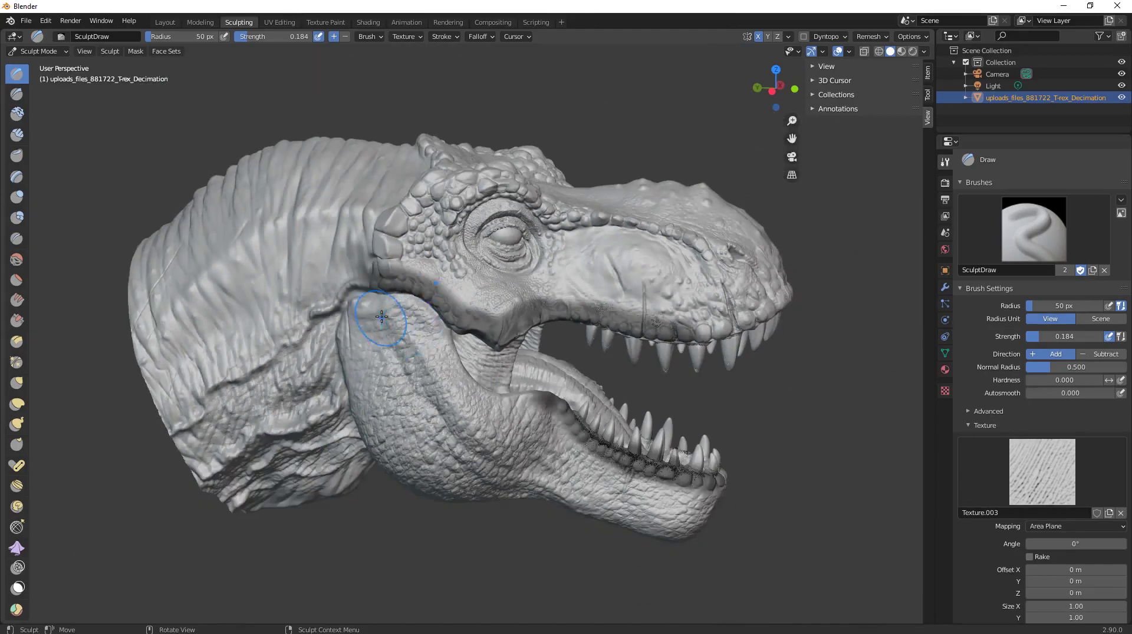
{"action": "scroll", "coordinate": [384, 321], "scroll_direction": "up", "scroll_amount": 2}
{"action": "mouse_move", "coordinate": [271, 263]}
{"action": "left_mouse_down"}
{"action": "mouse_move", "coordinate": [295, 312]}
{"action": "mouse_move", "coordinate": [191, 244]}
{"action": "mouse_move", "coordinate": [212, 320]}
{"action": "mouse_move", "coordinate": [233, 347]}
{"action": "mouse_move", "coordinate": [143, 254]}
{"action": "mouse_move", "coordinate": [165, 255]}
{"action": "mouse_move", "coordinate": [83, 265]}
{"action": "mouse_move", "coordinate": [171, 294]}
{"action": "mouse_move", "coordinate": [160, 260]}
{"action": "left_mouse_up"}
{"action": "left_click_drag", "start_coordinate": [202, 189], "coordinate": [266, 202]}
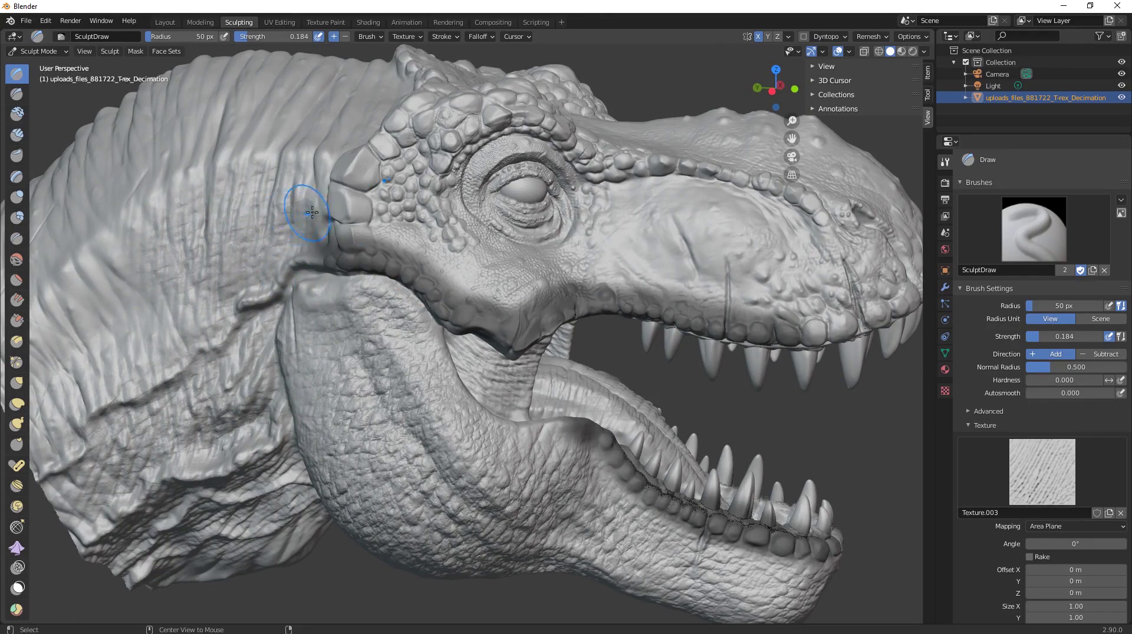
{"action": "mouse_move", "coordinate": [106, 283]}
{"action": "left_mouse_down"}
{"action": "mouse_move", "coordinate": [136, 353]}
{"action": "mouse_move", "coordinate": [108, 368]}
{"action": "left_mouse_up"}
{"action": "mouse_move", "coordinate": [275, 115]}
{"action": "left_mouse_down"}
{"action": "mouse_move", "coordinate": [284, 201]}
{"action": "mouse_move", "coordinate": [315, 234]}
{"action": "mouse_move", "coordinate": [198, 130]}
{"action": "mouse_move", "coordinate": [223, 221]}
{"action": "mouse_move", "coordinate": [262, 230]}
{"action": "mouse_move", "coordinate": [196, 191]}
{"action": "mouse_move", "coordinate": [129, 172]}
{"action": "mouse_move", "coordinate": [218, 231]}
{"action": "left_mouse_up"}
{"action": "mouse_move", "coordinate": [218, 231]}
{"action": "middle_mouse_down"}
{"action": "mouse_move", "coordinate": [581, 341]}
{"action": "mouse_move", "coordinate": [556, 301]}
{"action": "middle_mouse_up"}
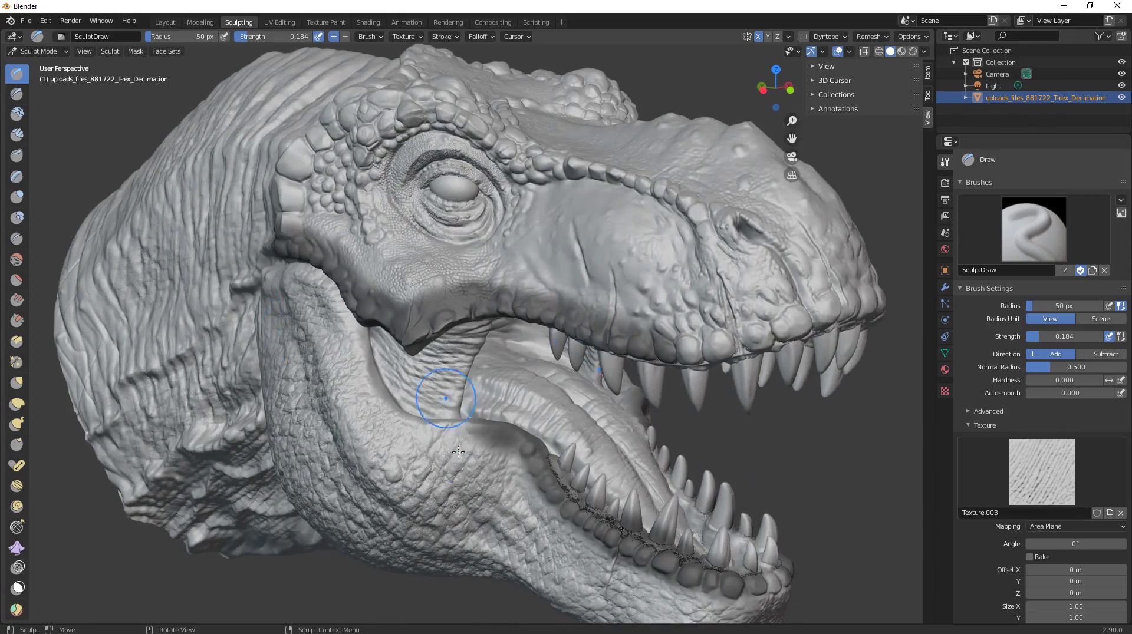
{"action": "middle_click_drag", "start_coordinate": [635, 358], "coordinate": [258, 229]}
{"action": "mouse_move", "coordinate": [574, 267]}
{"action": "middle_mouse_down"}
{"action": "mouse_move", "coordinate": [561, 265]}
{"action": "mouse_move", "coordinate": [662, 235]}
{"action": "middle_mouse_up"}
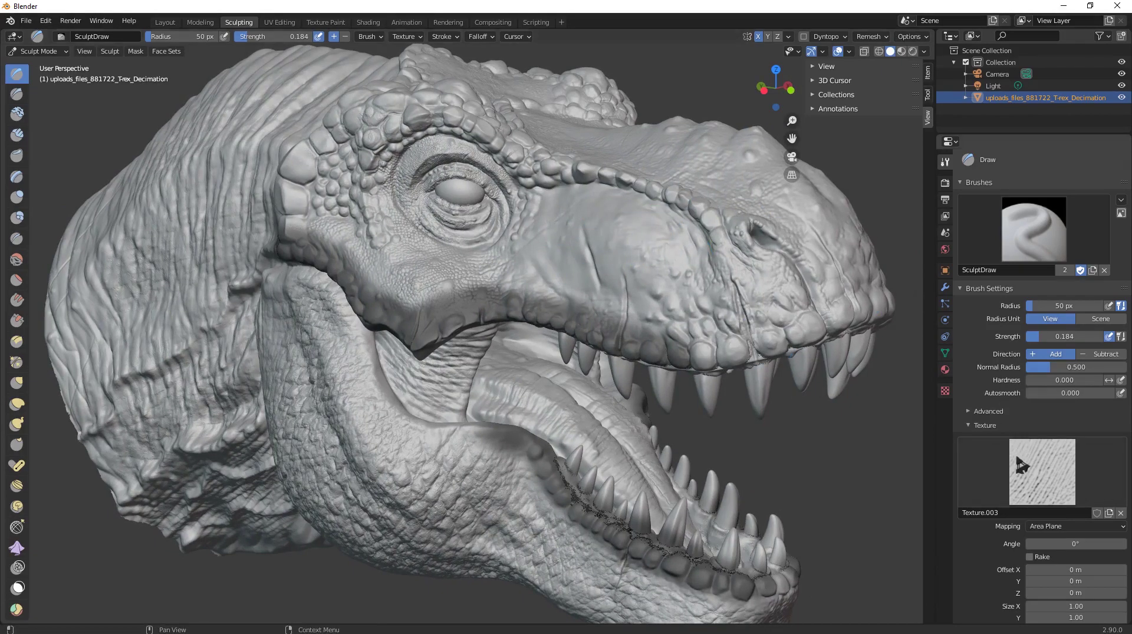
- Swap Texture.003's image for CGSphere TIF File (66).tif, a finer skin pattern
{"action": "left_click", "coordinate": [945, 390]}
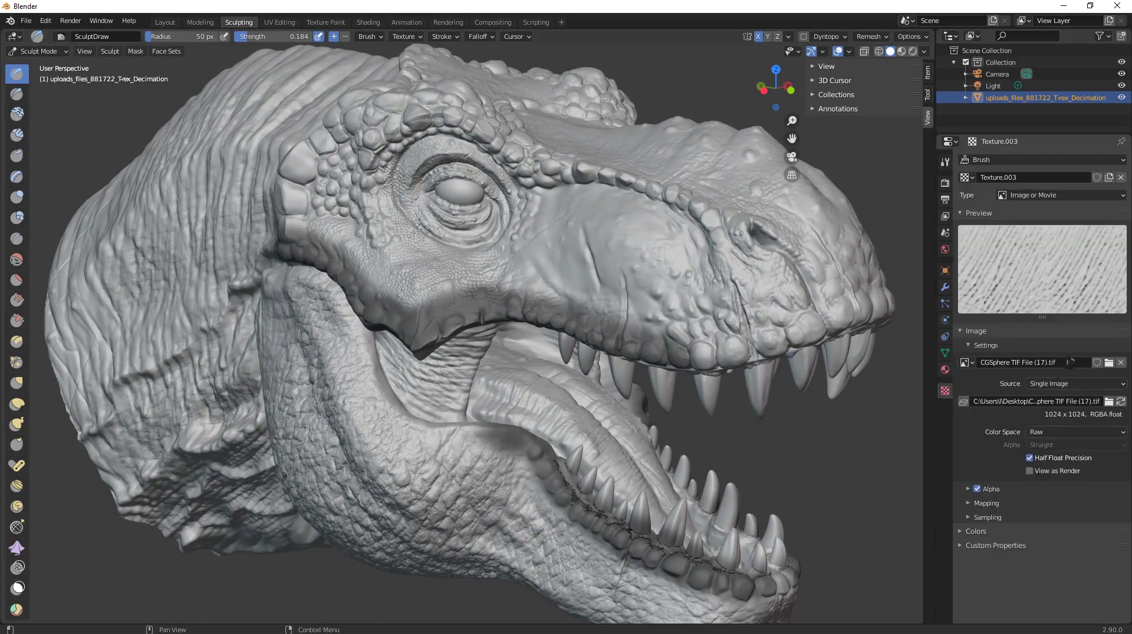
{"action": "left_click", "coordinate": [1109, 401]}
{"action": "scroll", "coordinate": [699, 353], "scroll_direction": "down", "scroll_amount": 10}
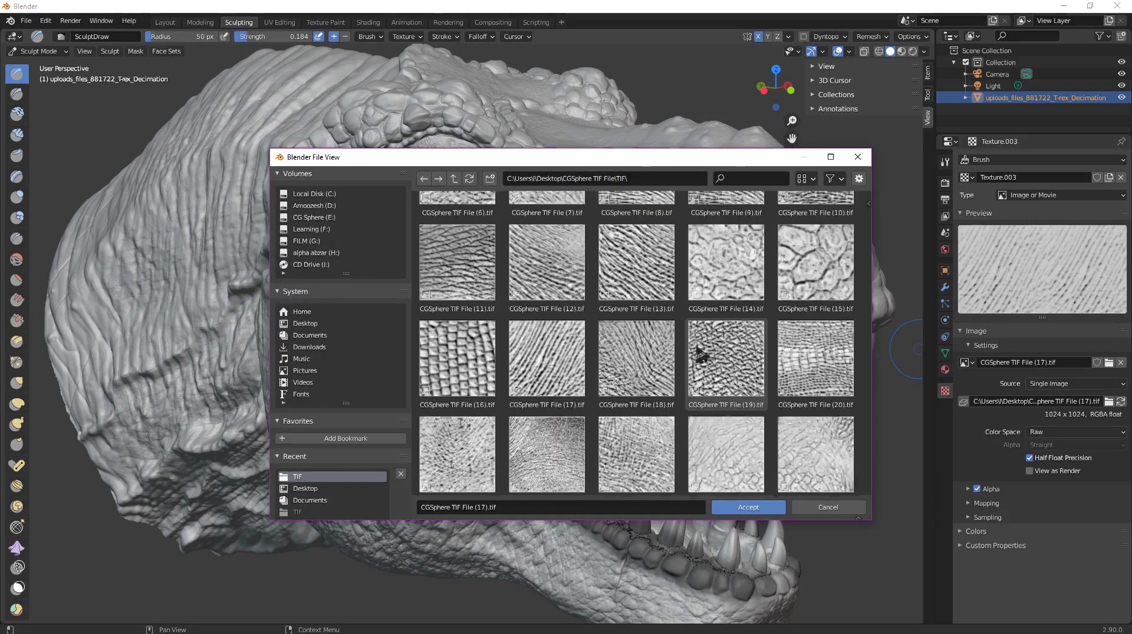
{"action": "scroll", "coordinate": [699, 355], "scroll_direction": "down", "scroll_amount": 10}
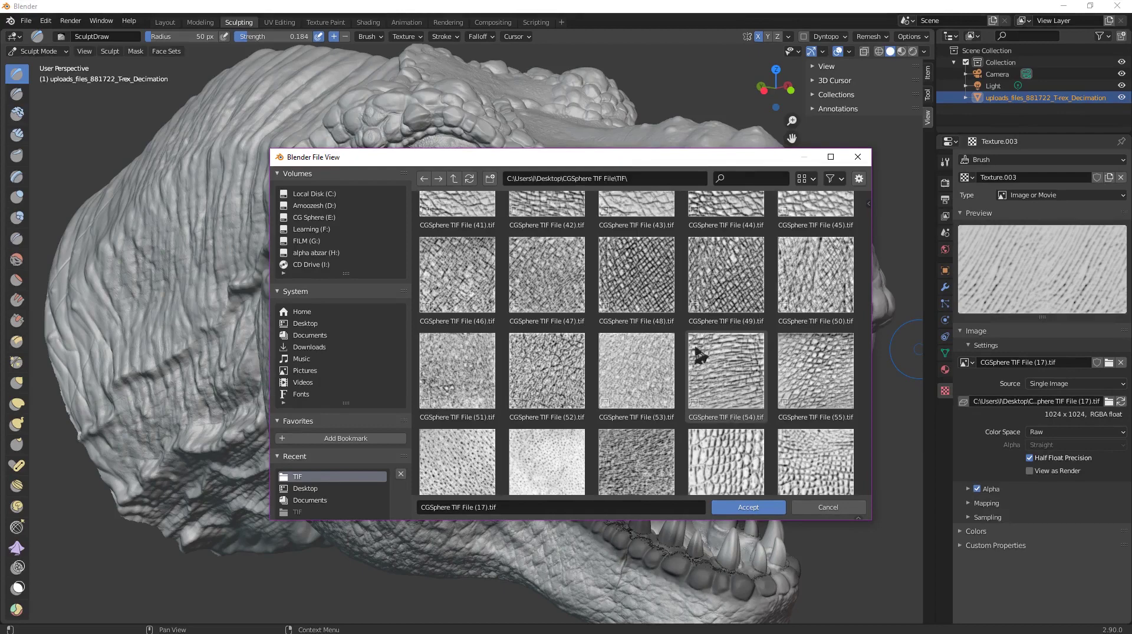
{"action": "scroll", "coordinate": [699, 355], "scroll_direction": "down", "scroll_amount": 5}
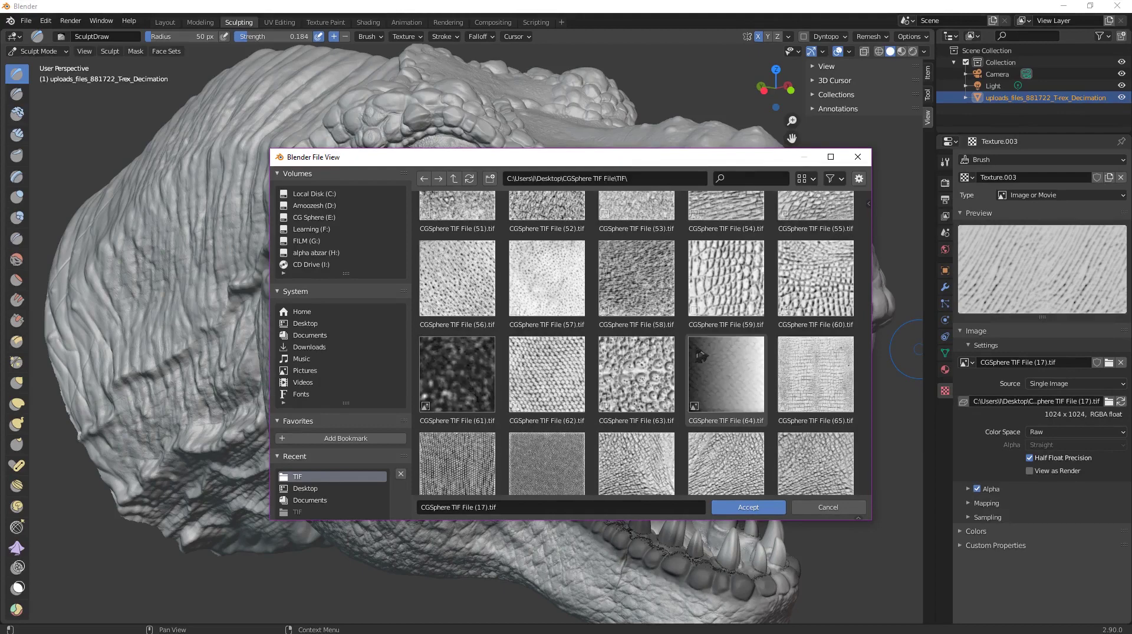
{"action": "scroll", "coordinate": [699, 355], "scroll_direction": "down", "scroll_amount": 3}
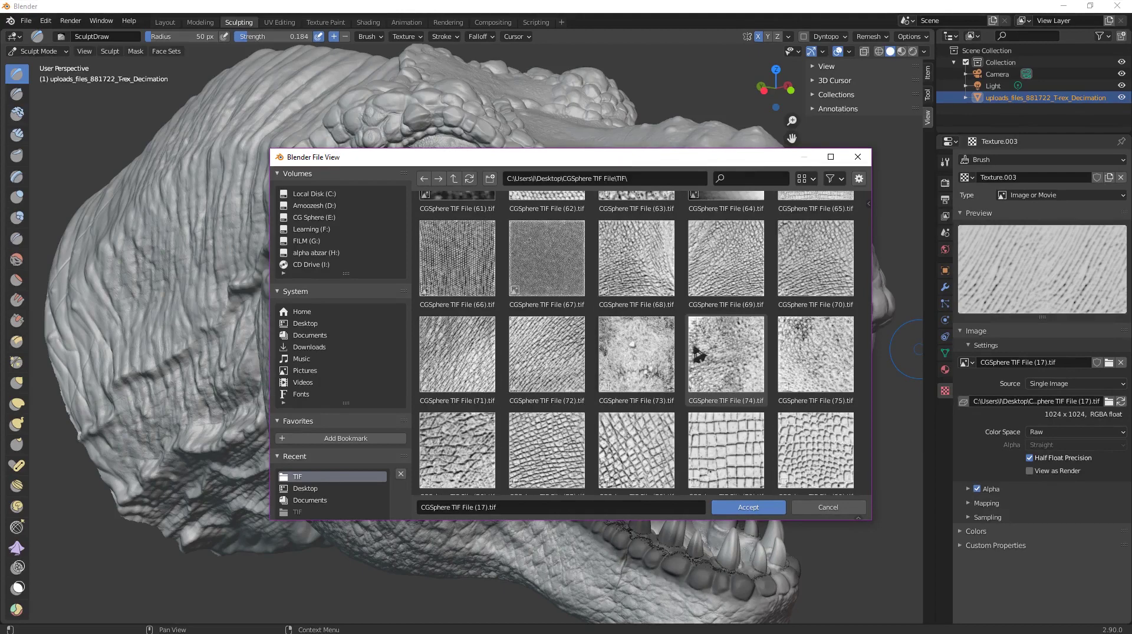
{"action": "left_click", "coordinate": [568, 282]}
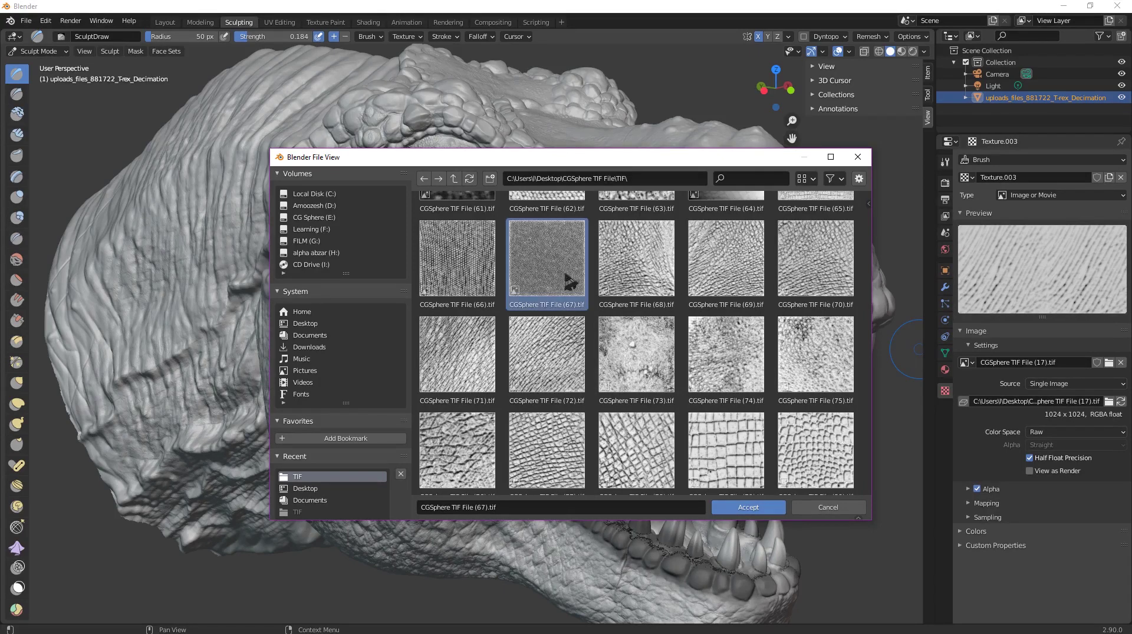
{"action": "left_click", "coordinate": [470, 273]}
{"action": "double_click", "coordinate": [470, 272]}
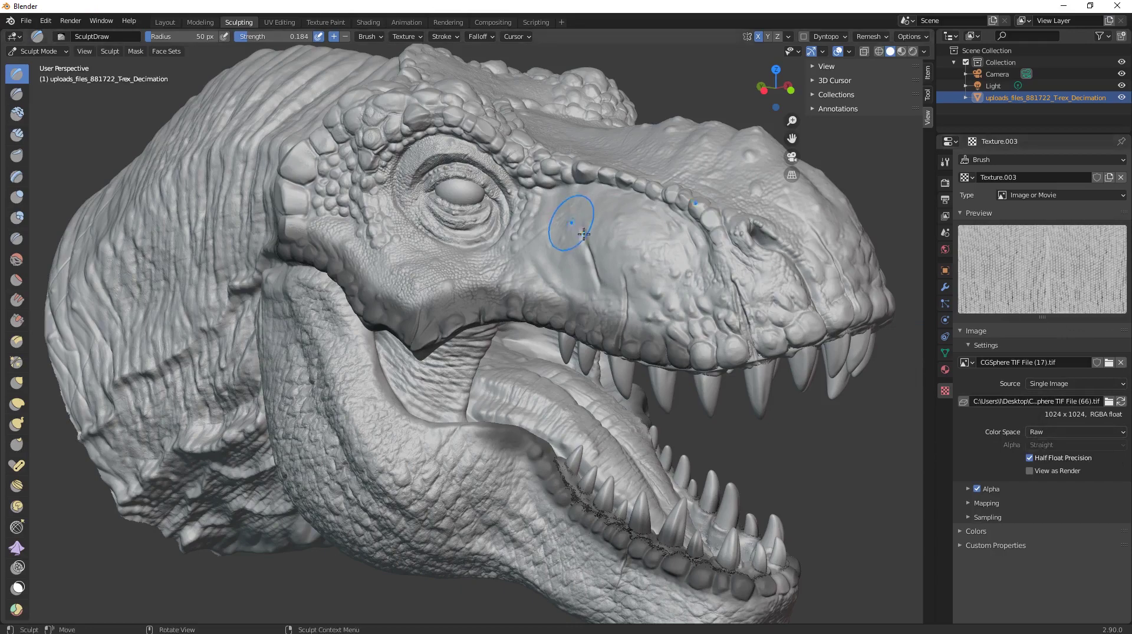
- Stamp the CGSphere (66) skin texture over the cheek and upper snout with the Draw brush, then orbit to inspect
{"action": "left_click", "coordinate": [945, 162]}
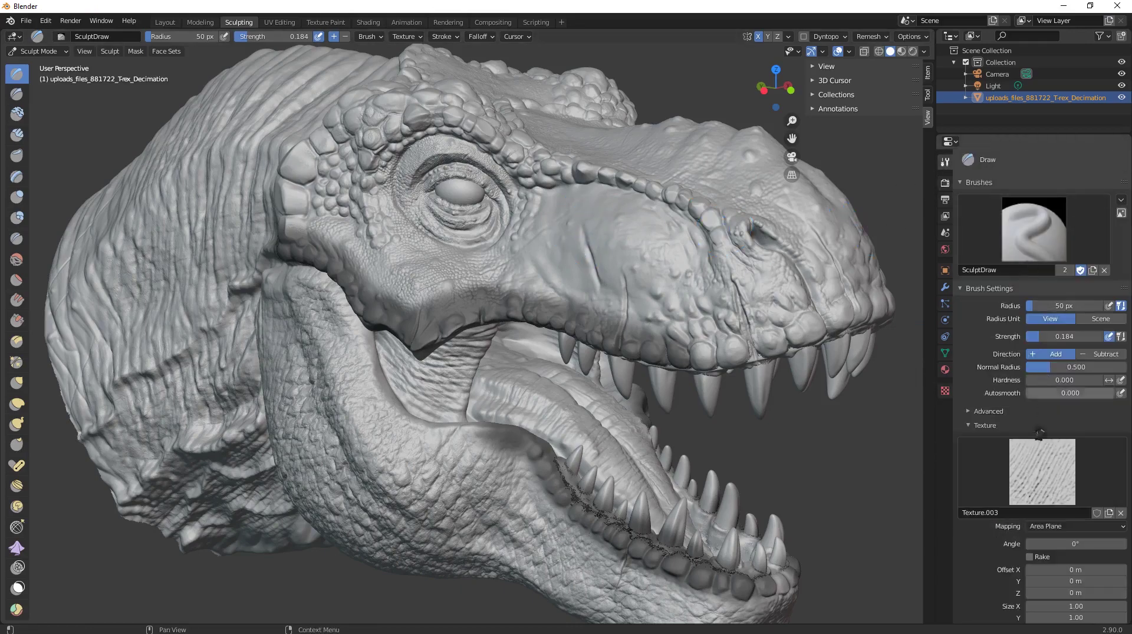
{"action": "left_click", "coordinate": [1041, 463]}
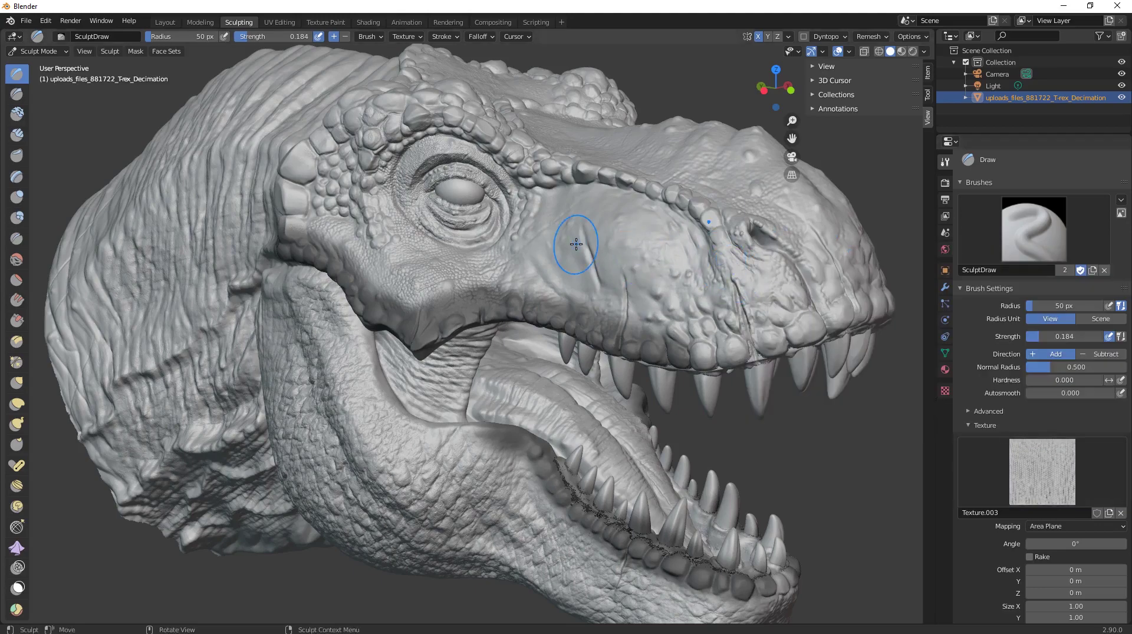
{"action": "mouse_move", "coordinate": [654, 284]}
{"action": "left_mouse_down"}
{"action": "mouse_move", "coordinate": [584, 254]}
{"action": "mouse_move", "coordinate": [672, 286]}
{"action": "mouse_move", "coordinate": [674, 270]}
{"action": "left_mouse_up"}
{"action": "mouse_move", "coordinate": [731, 319]}
{"action": "left_mouse_down"}
{"action": "mouse_move", "coordinate": [678, 271]}
{"action": "mouse_move", "coordinate": [687, 229]}
{"action": "left_mouse_up"}
{"action": "middle_click_drag", "start_coordinate": [688, 222], "coordinate": [715, 235]}
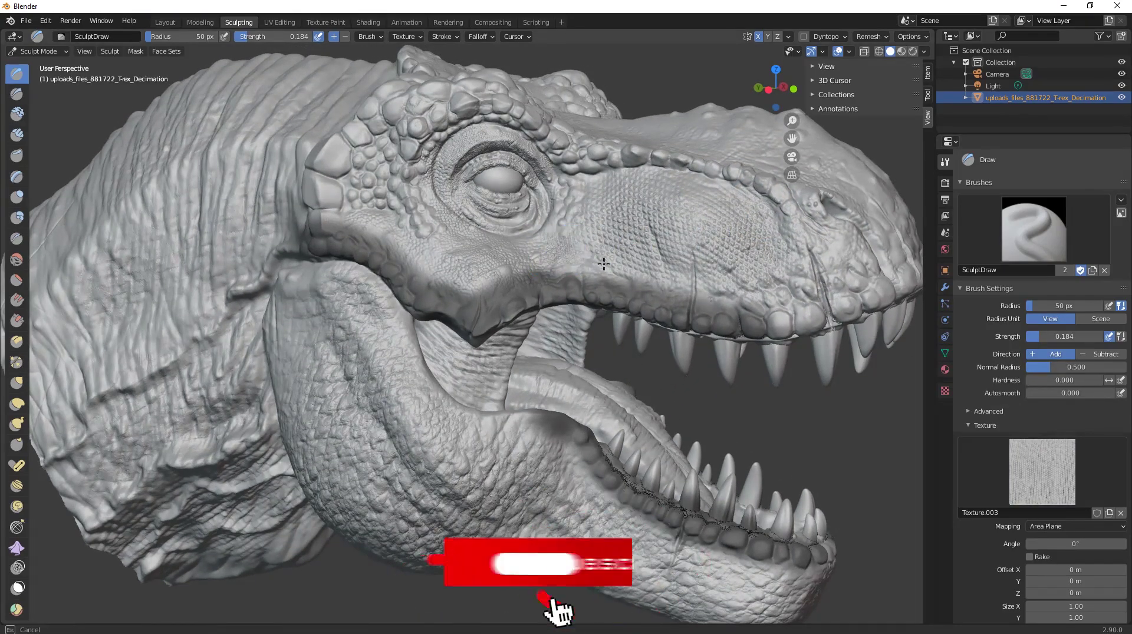
{"action": "scroll", "coordinate": [607, 245], "scroll_direction": "down", "scroll_amount": 2}
{"action": "middle_click_drag", "start_coordinate": [607, 252], "coordinate": [422, 317]}
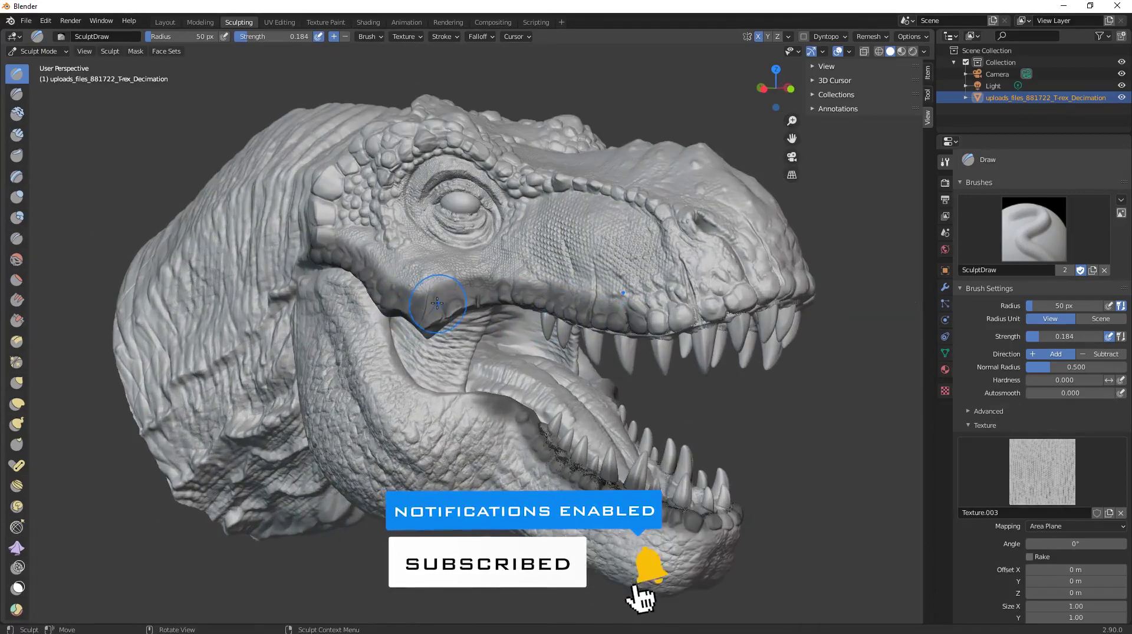
{"action": "scroll", "coordinate": [422, 316], "scroll_direction": "up", "scroll_amount": 2}
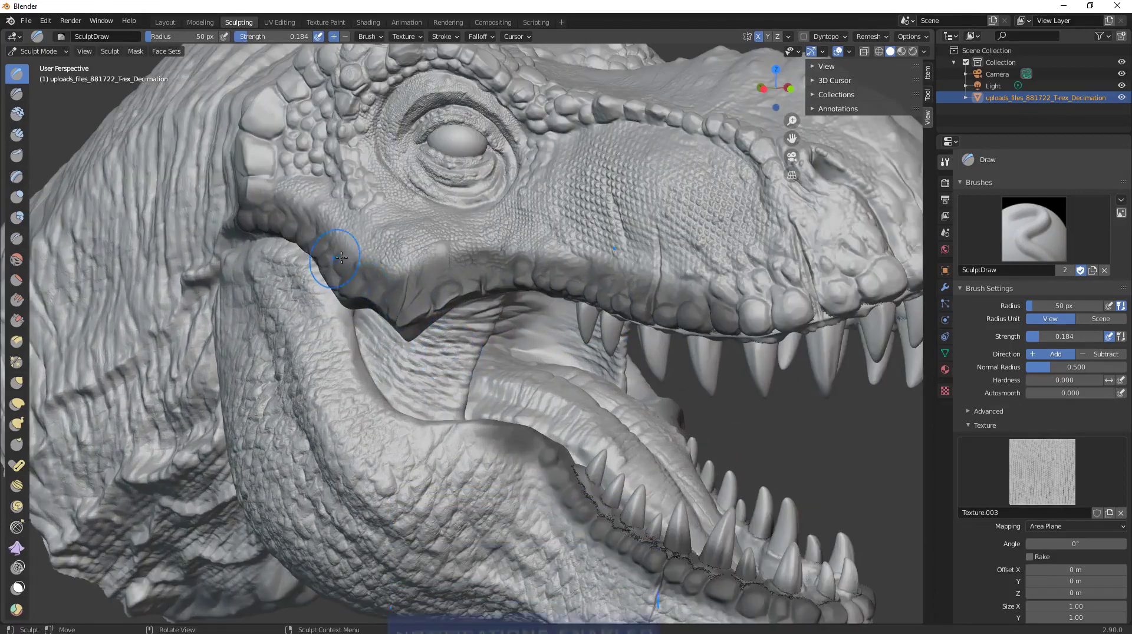